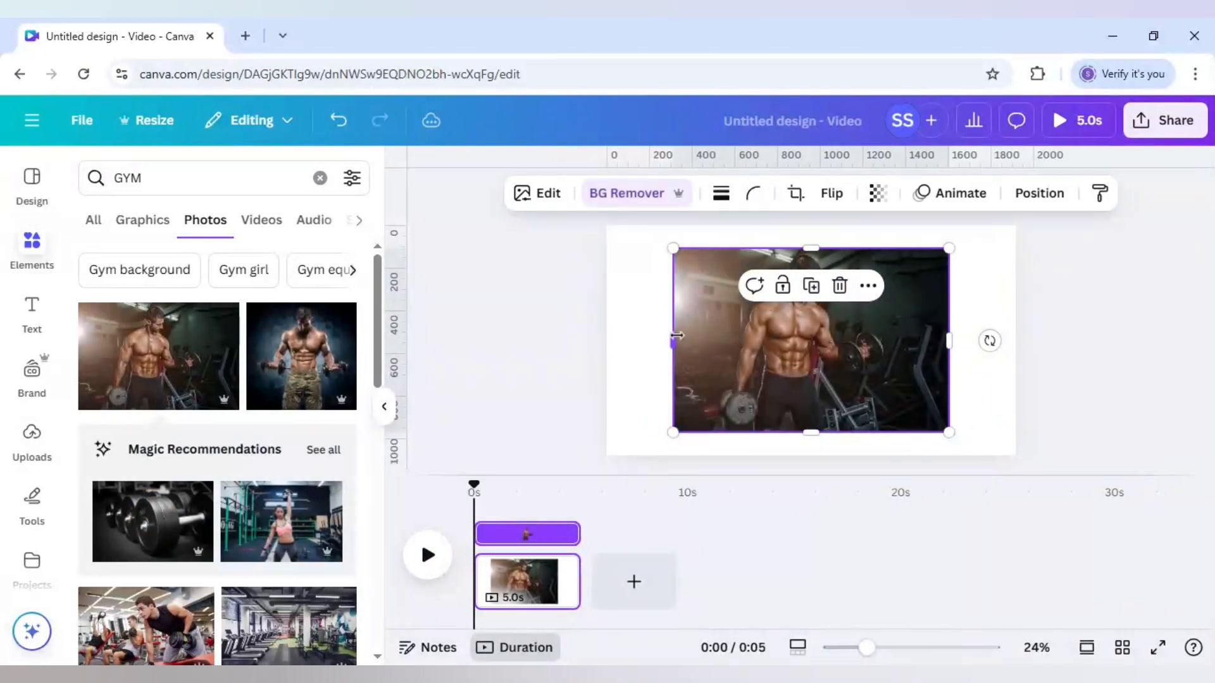
Crop the empty left and right sides off the man's background-free cutout
{"action": "left_click_drag", "start_coordinate": [677, 336], "coordinate": [704, 338]}
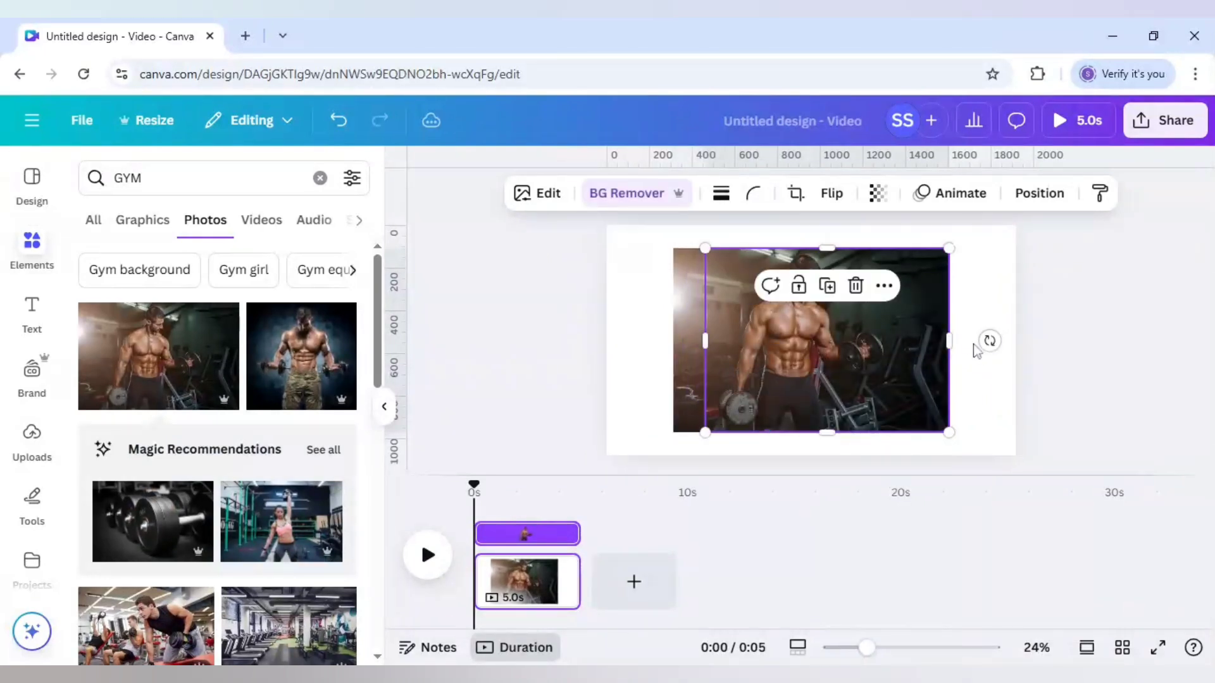
{"action": "left_click_drag", "start_coordinate": [949, 341], "coordinate": [899, 341]}
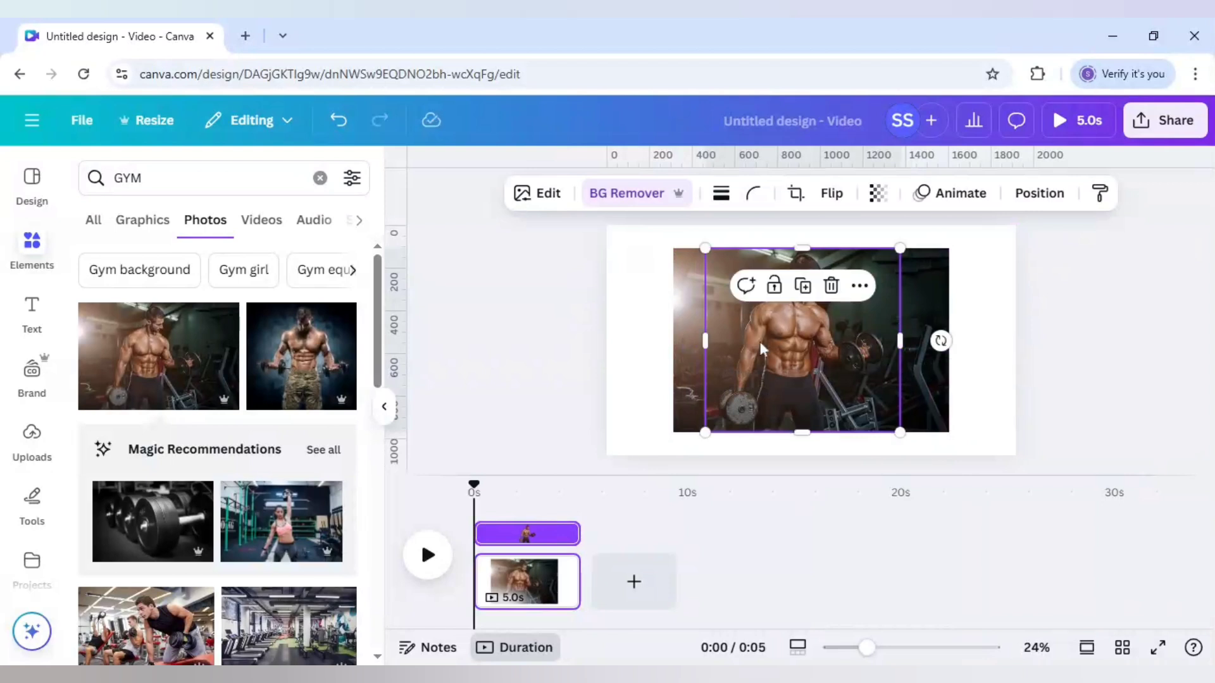
Select both the gym photo and the cutout and enlarge them together, aligned, until they cover the whole page
{"action": "left_click", "coordinate": [690, 348]}
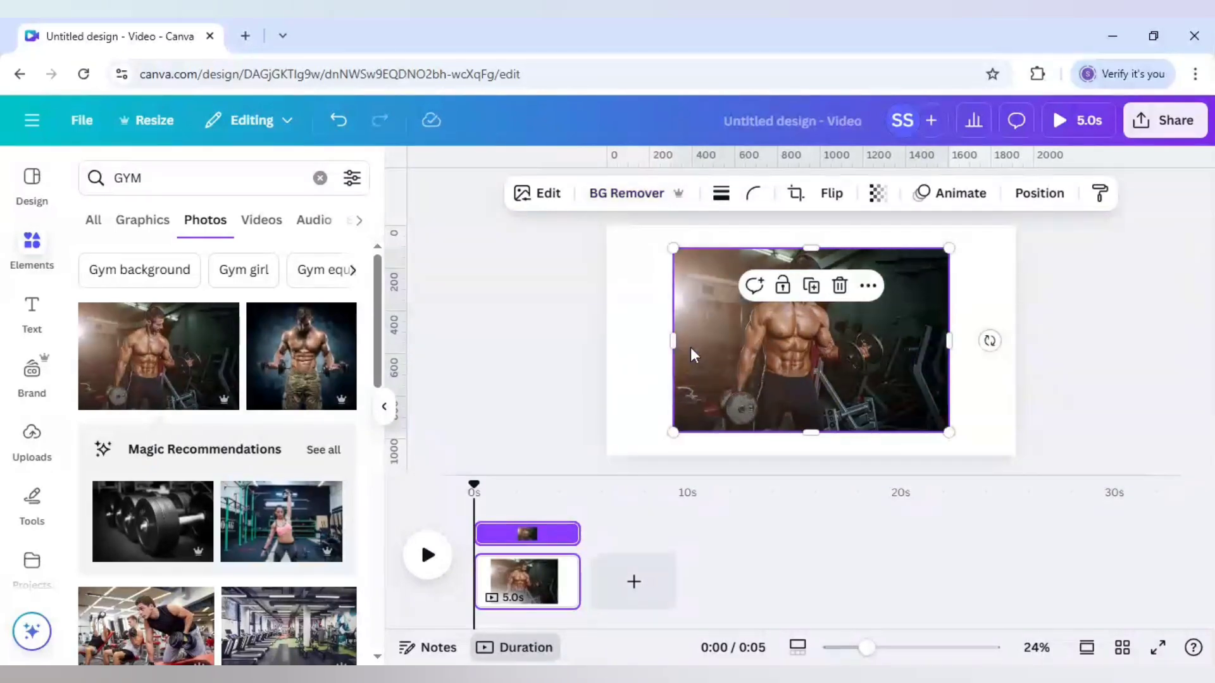
{"action": "key", "text": "ctrl+a"}
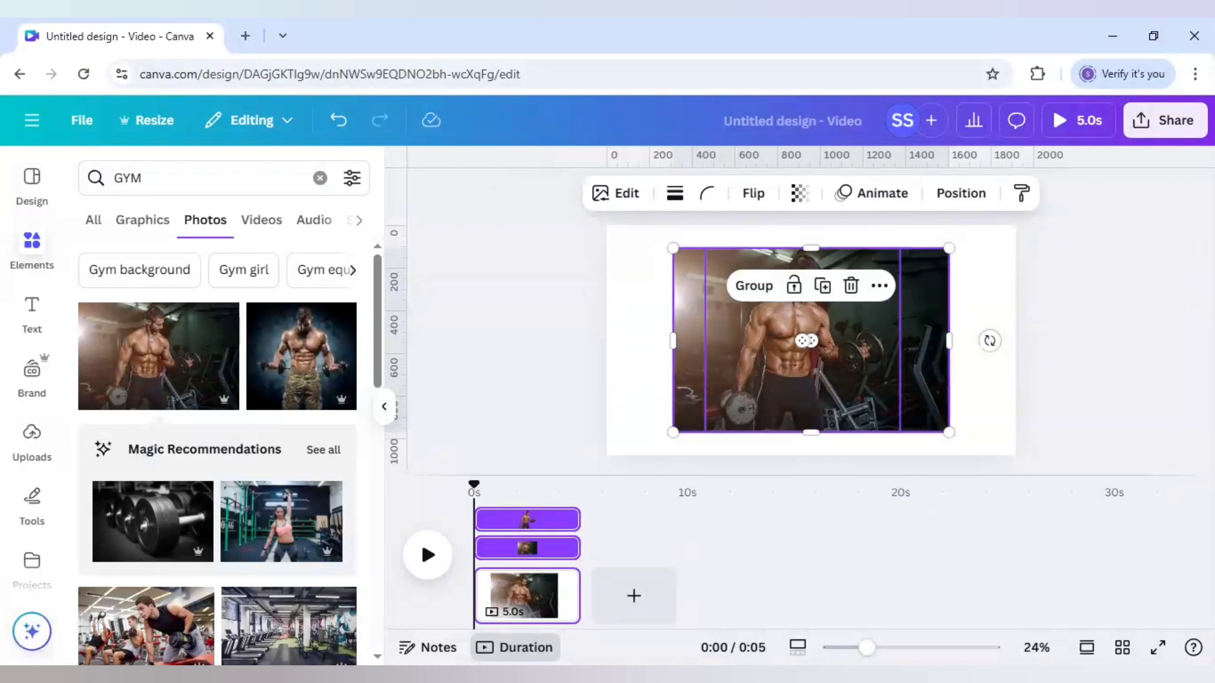
{"action": "left_click_drag", "start_coordinate": [949, 432], "coordinate": [1042, 495]}
{"action": "left_click_drag", "start_coordinate": [672, 248], "coordinate": [636, 230]}
{"action": "left_click_drag", "start_coordinate": [810, 344], "coordinate": [779, 332]}
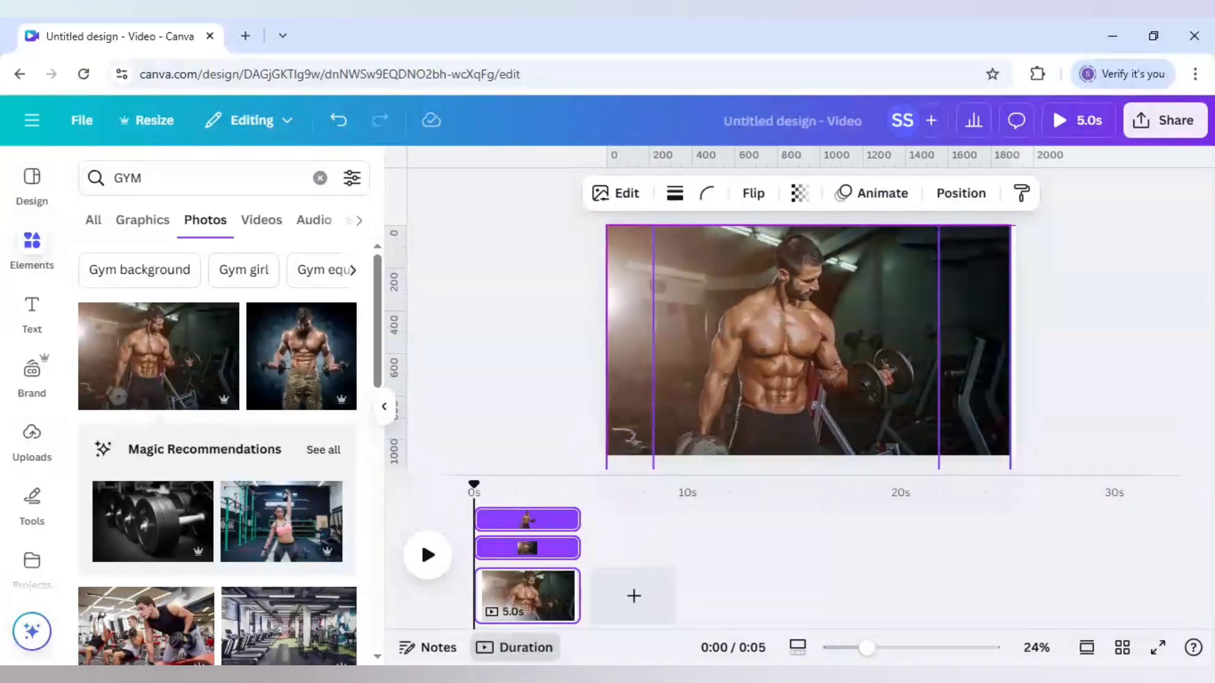
{"action": "left_click_drag", "start_coordinate": [778, 332], "coordinate": [779, 332]}
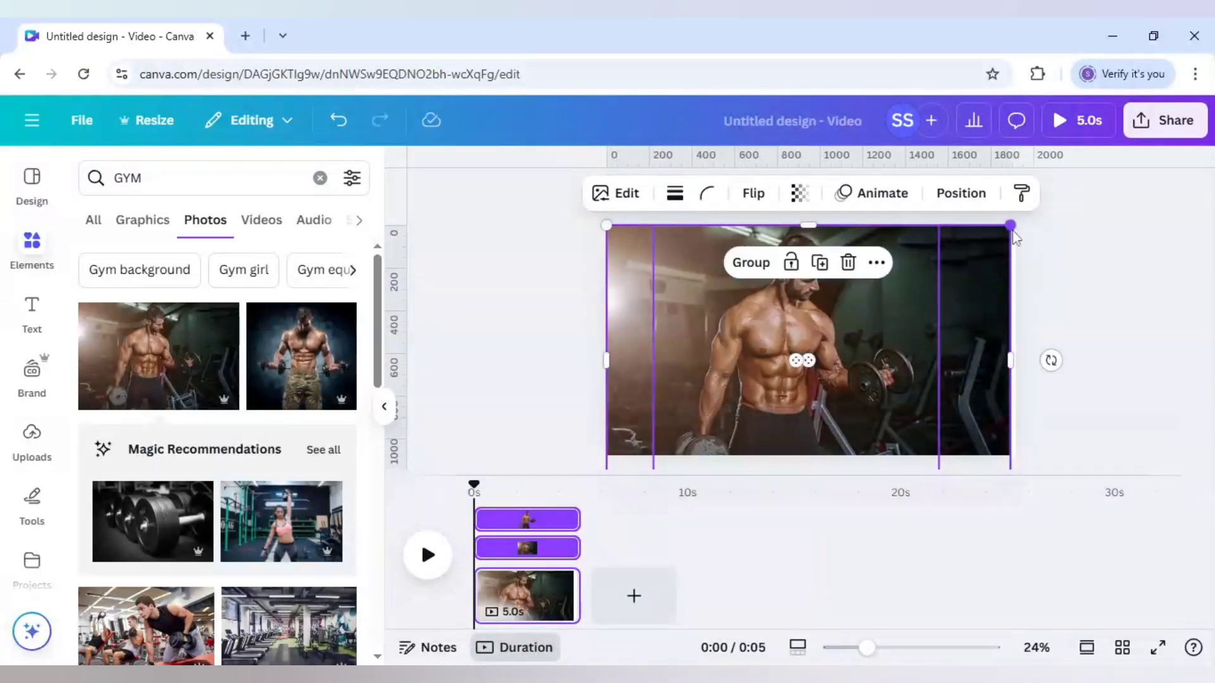
{"action": "left_click_drag", "start_coordinate": [1011, 226], "coordinate": [1017, 224]}
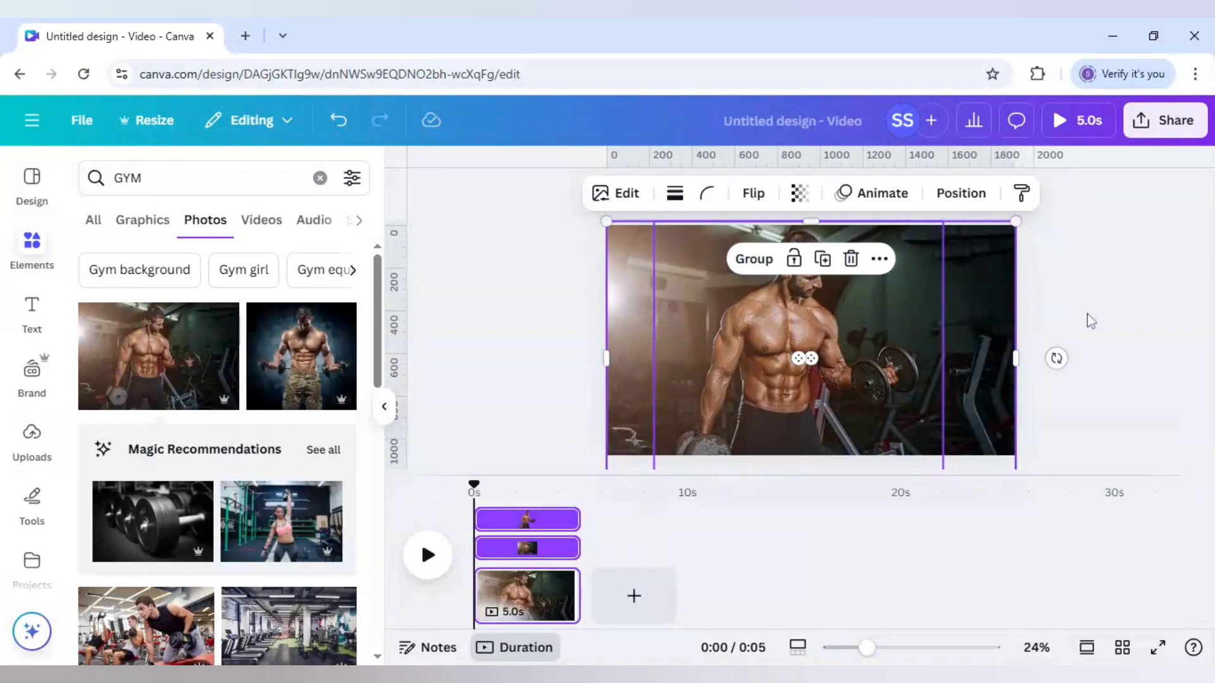
{"action": "left_click", "coordinate": [1087, 317]}
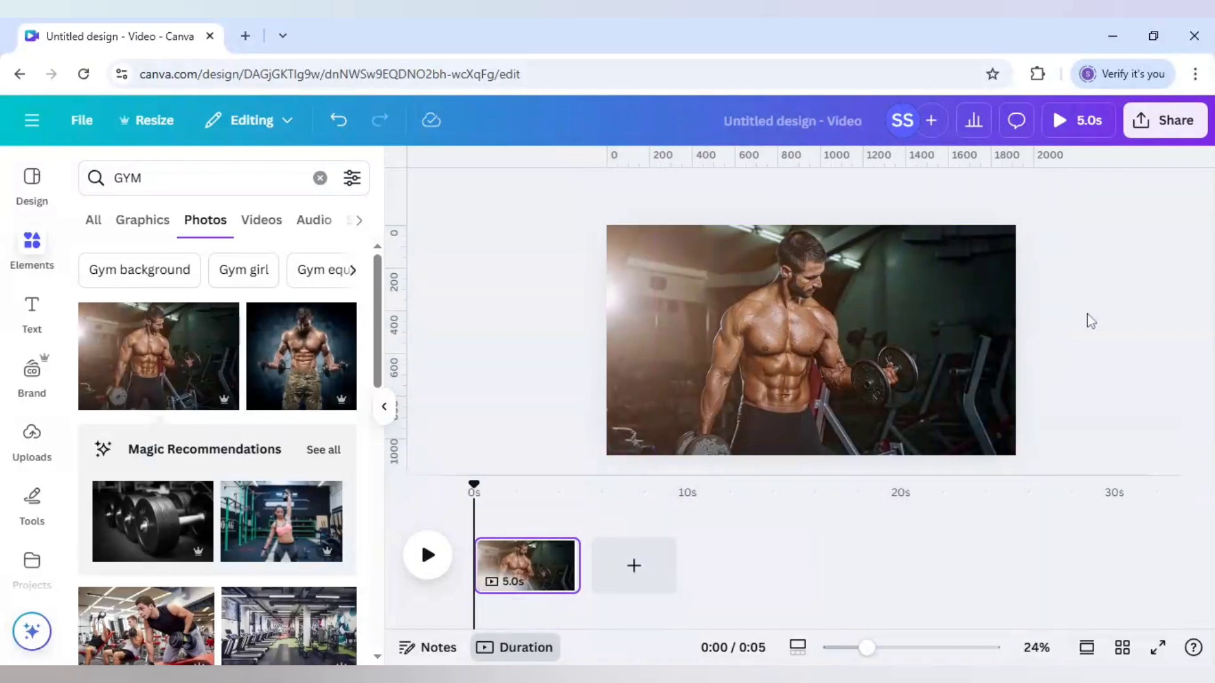
Add a heading reading "EAT - TRAIN - SLEEP - REPEAT -" to the page
{"action": "left_click", "coordinate": [31, 310]}
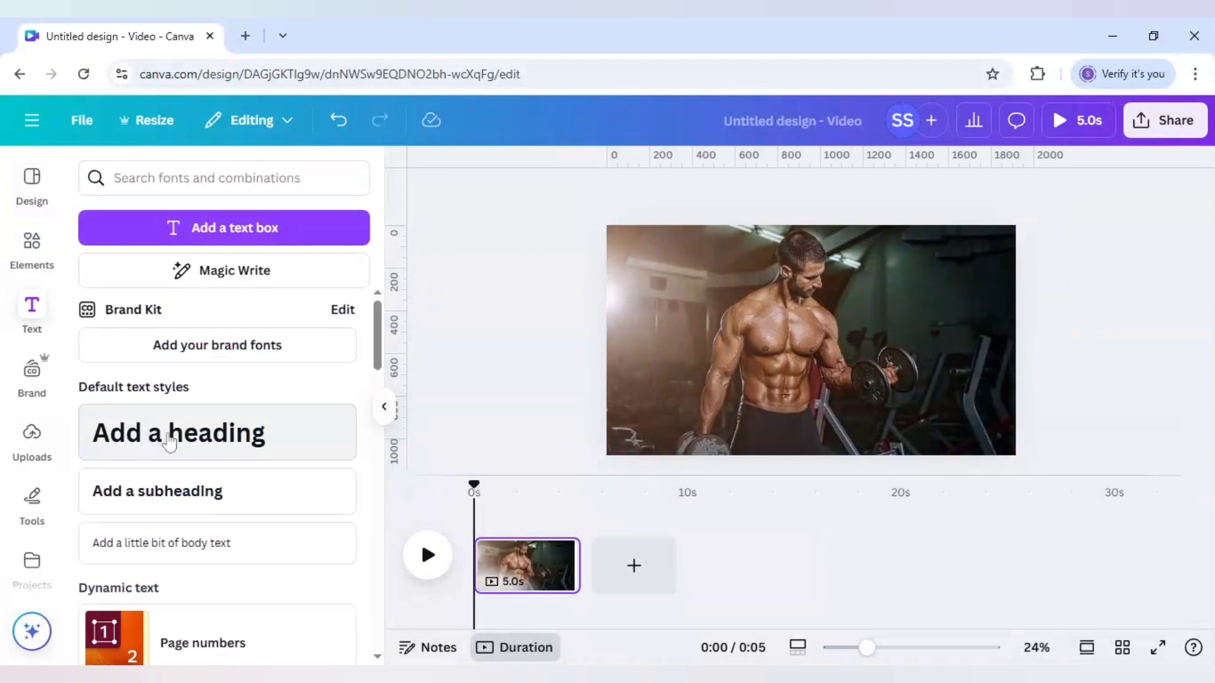
{"action": "left_click", "coordinate": [170, 441]}
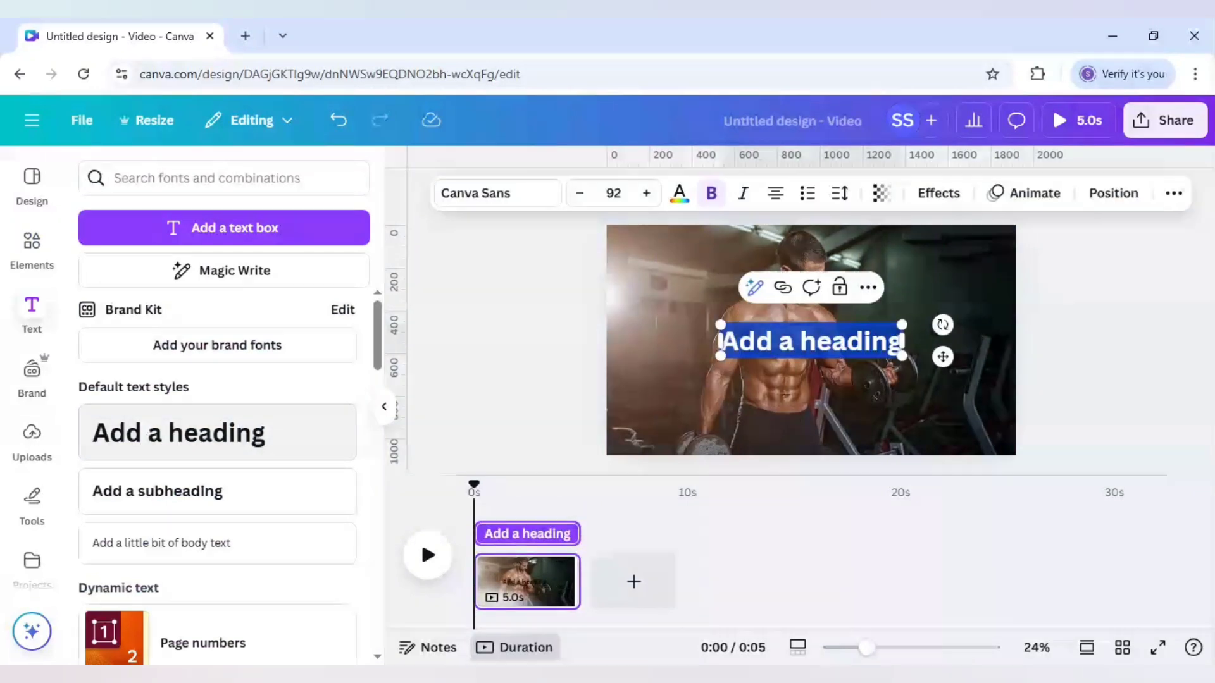
{"action": "type", "text": "EAT -"}
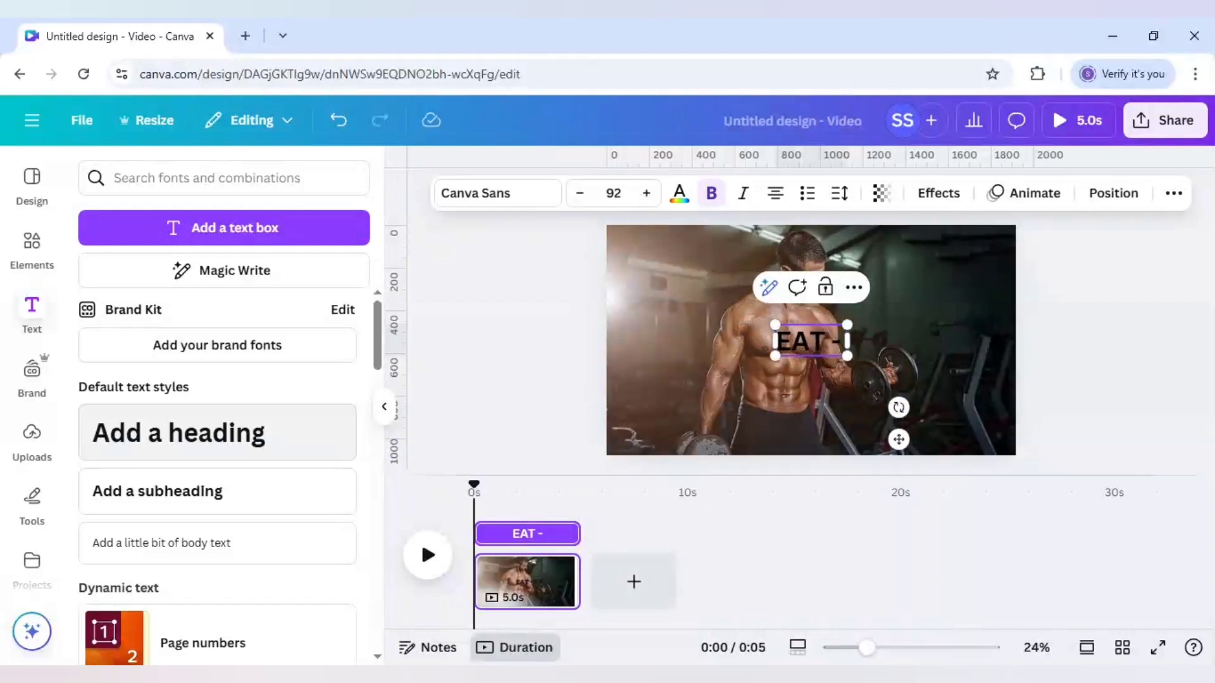
{"action": "type", "text": " TRAIN"}
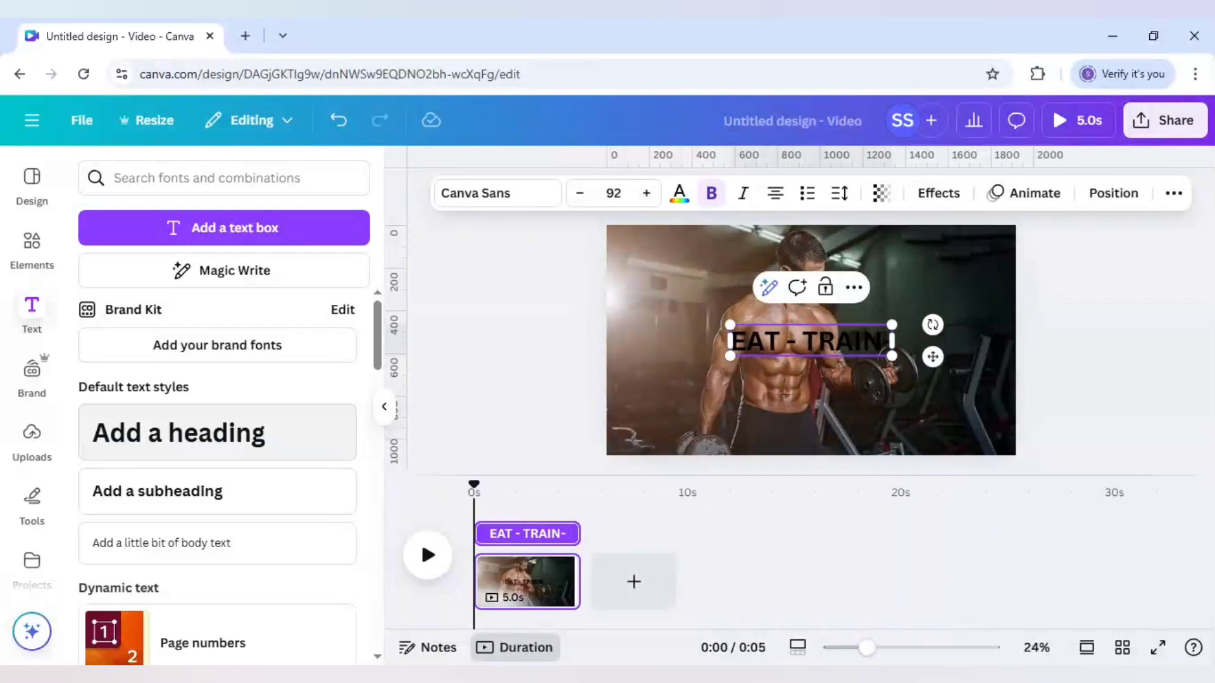
{"action": "key", "text": "BackSpace"}
{"action": "type", "text": "-"}
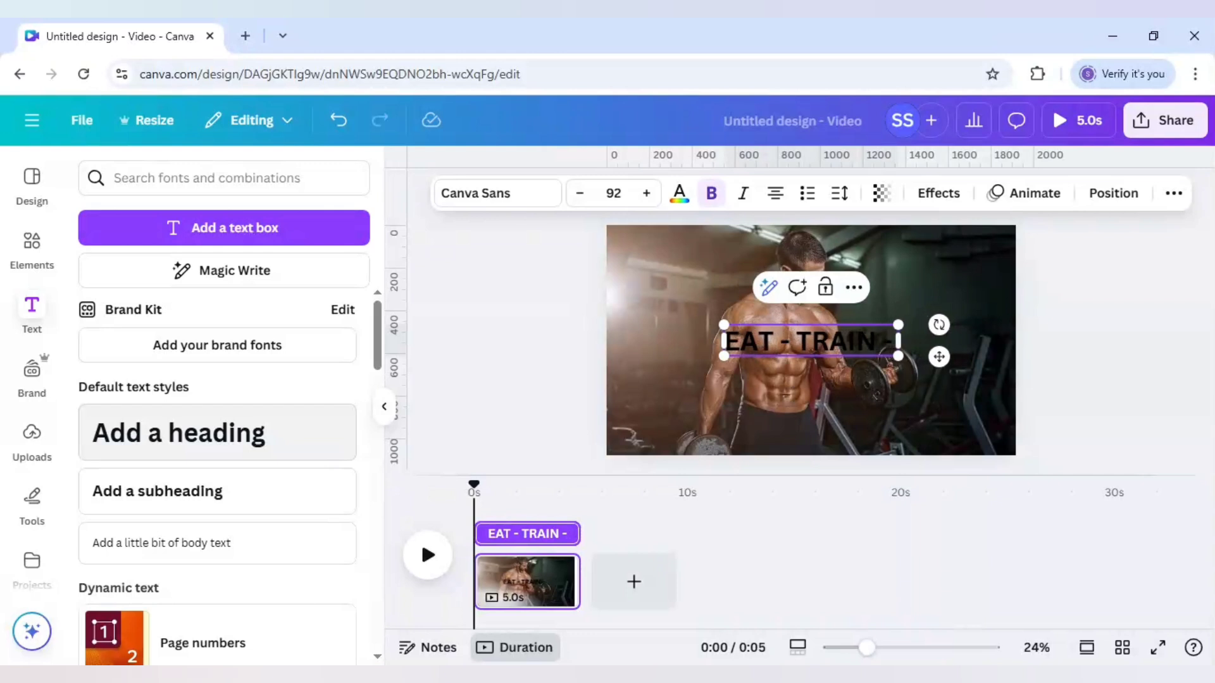
{"action": "type", "text": " SLEEP"}
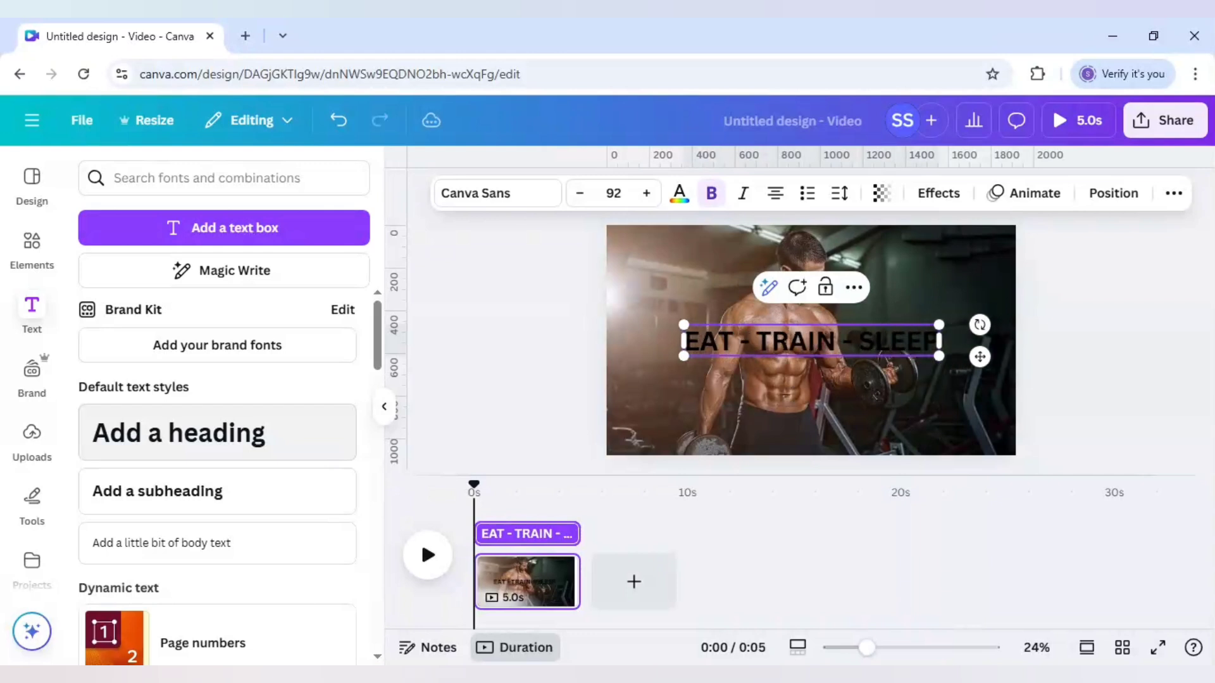
{"action": "type", "text": " - RE"}
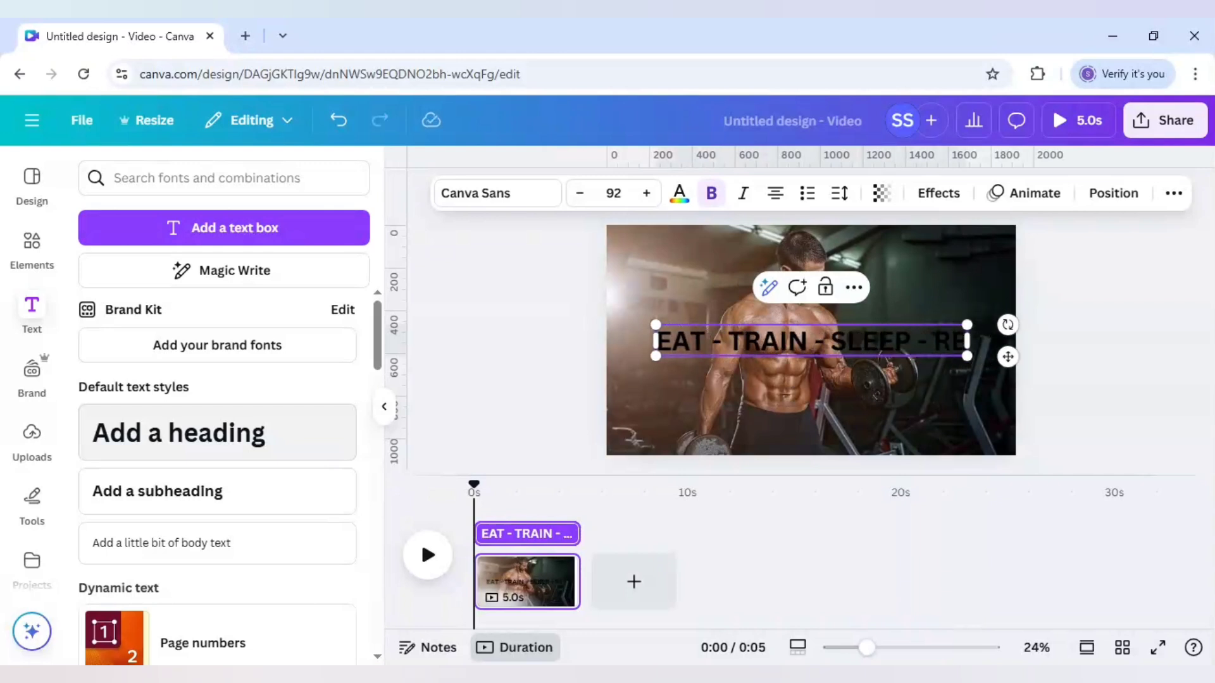
{"action": "type", "text": "PEAT"}
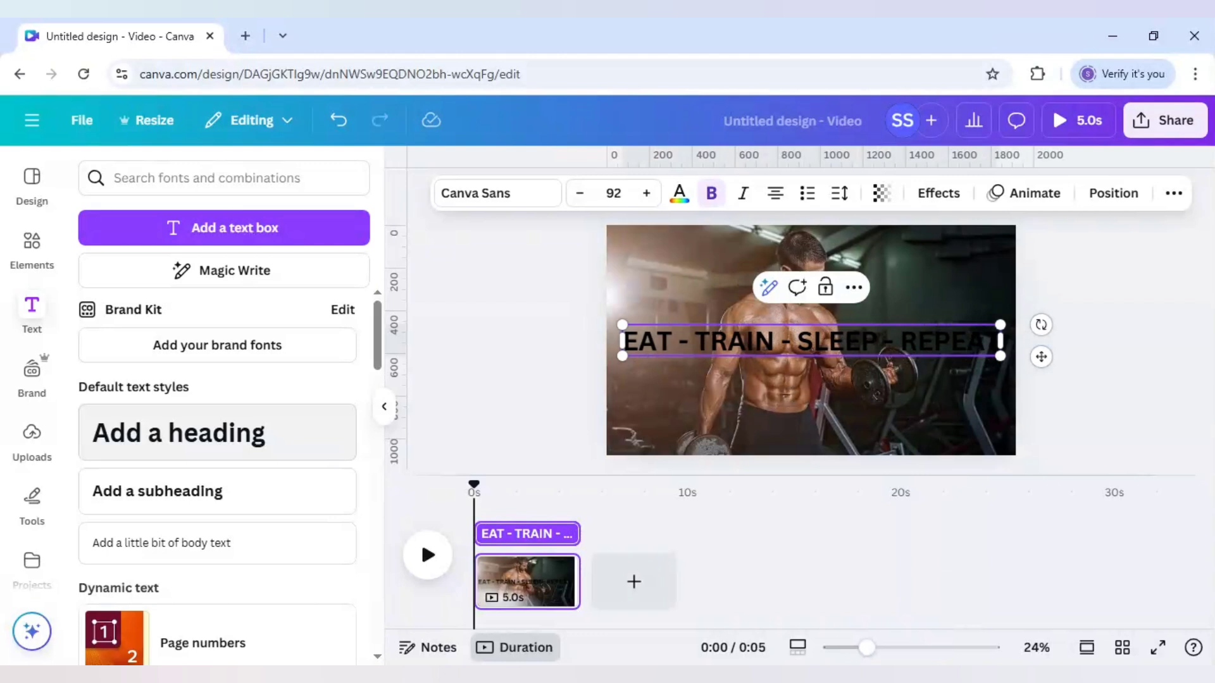
{"action": "type", "text": " -"}
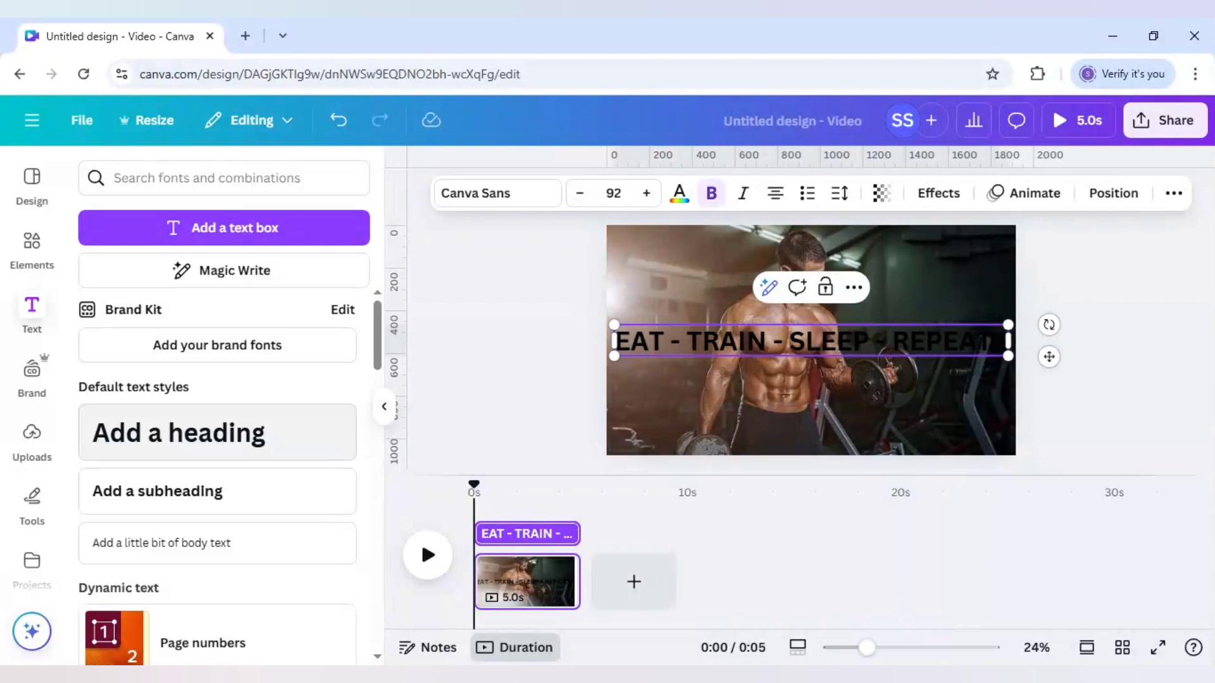
{"action": "left_click", "coordinate": [499, 417]}
Change the heading's text colour to white
{"action": "left_click", "coordinate": [718, 343]}
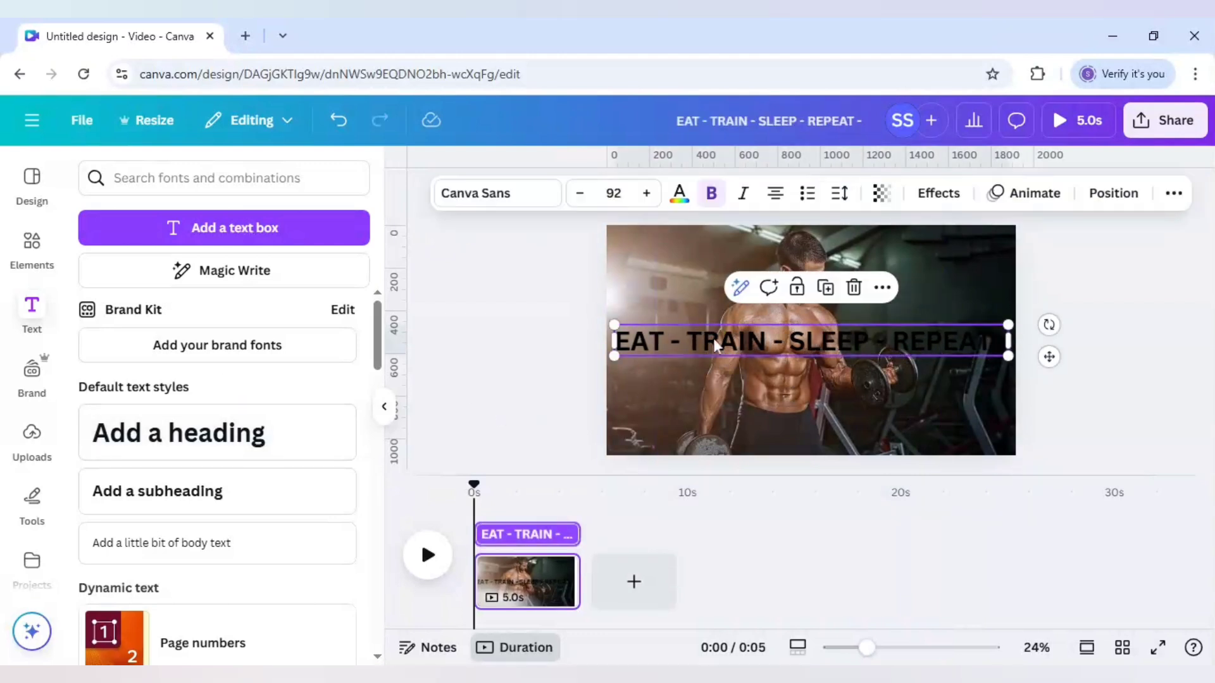
{"action": "left_click", "coordinate": [679, 193]}
{"action": "left_click", "coordinate": [194, 305]}
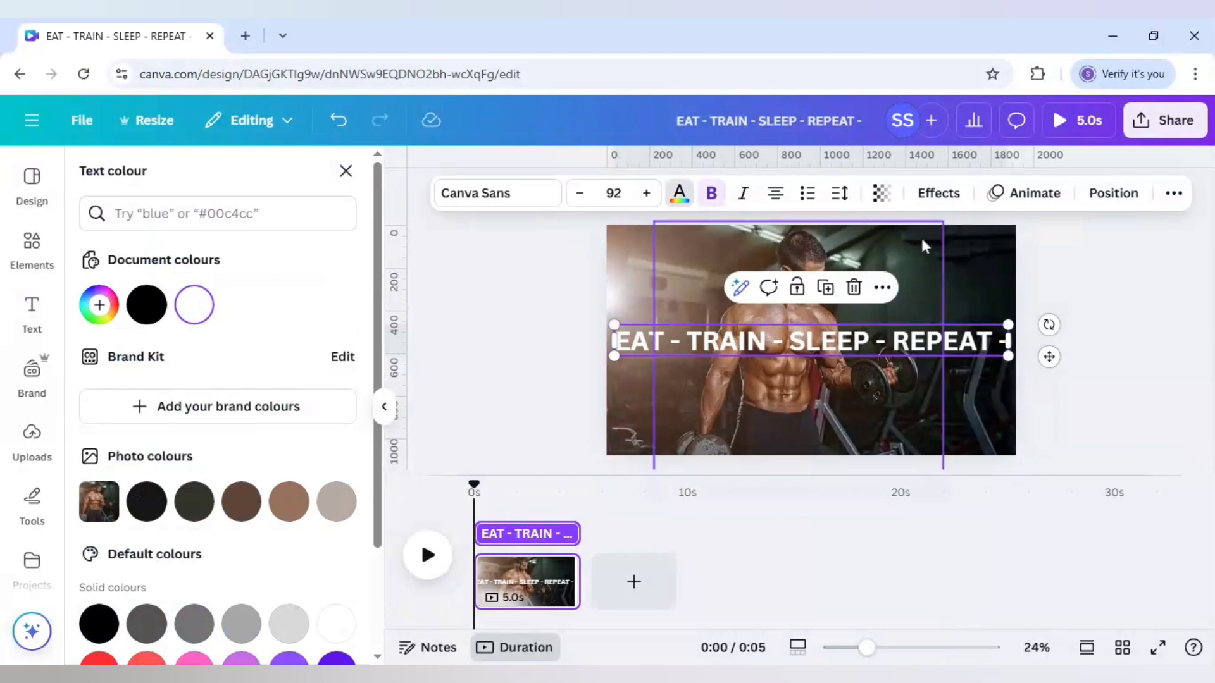
Apply the Curve shape effect to the heading with a curve value of 86 to form a circle
{"action": "left_click", "coordinate": [939, 194]}
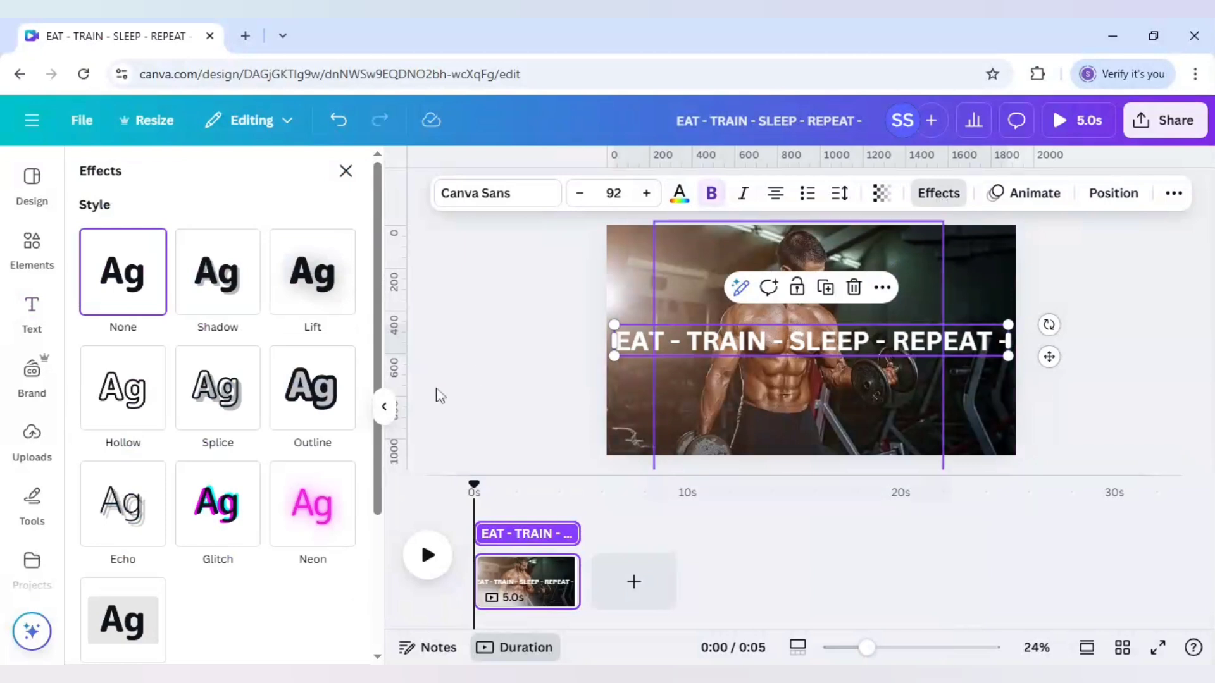
{"action": "scroll", "coordinate": [344, 448], "scroll_direction": "down", "scroll_amount": 4}
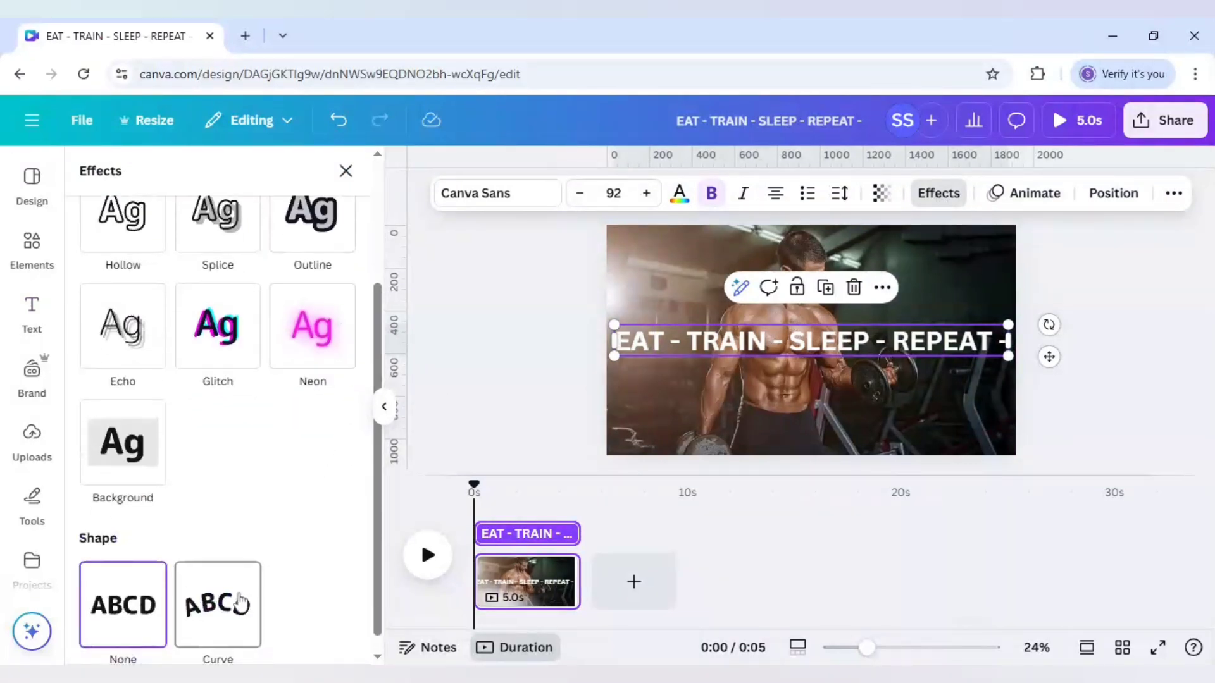
{"action": "left_click", "coordinate": [240, 604]}
{"action": "scroll", "coordinate": [312, 544], "scroll_direction": "down", "scroll_amount": 2}
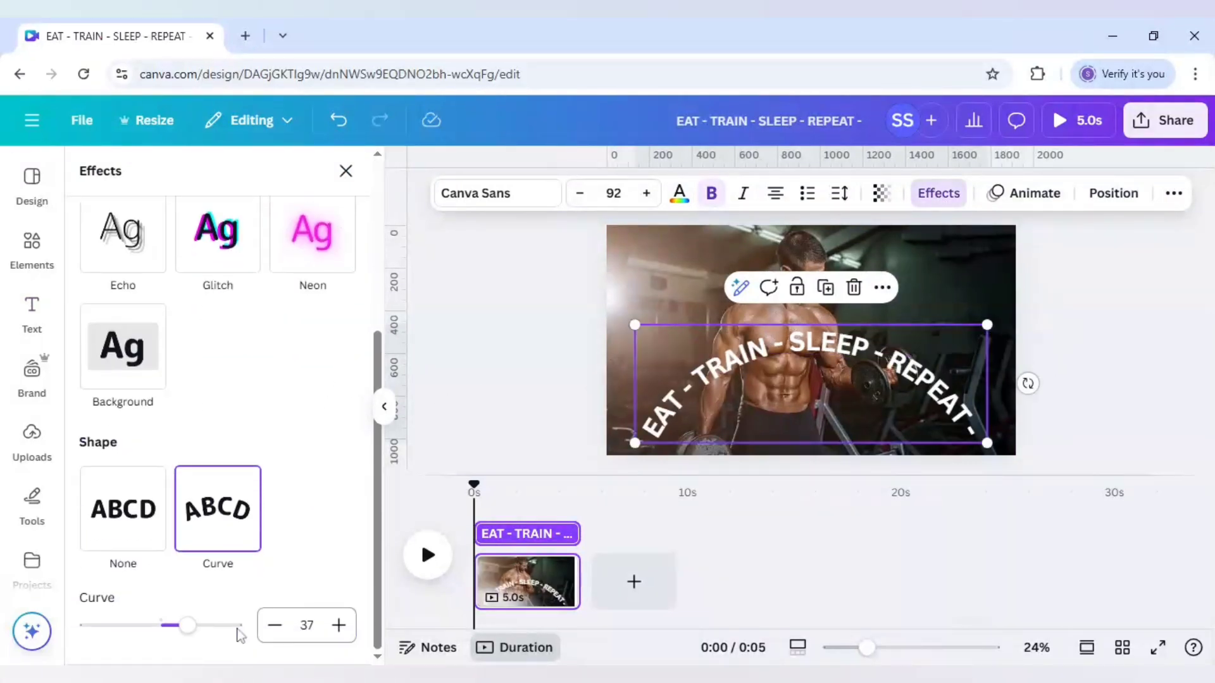
{"action": "left_click_drag", "start_coordinate": [196, 627], "coordinate": [225, 630]}
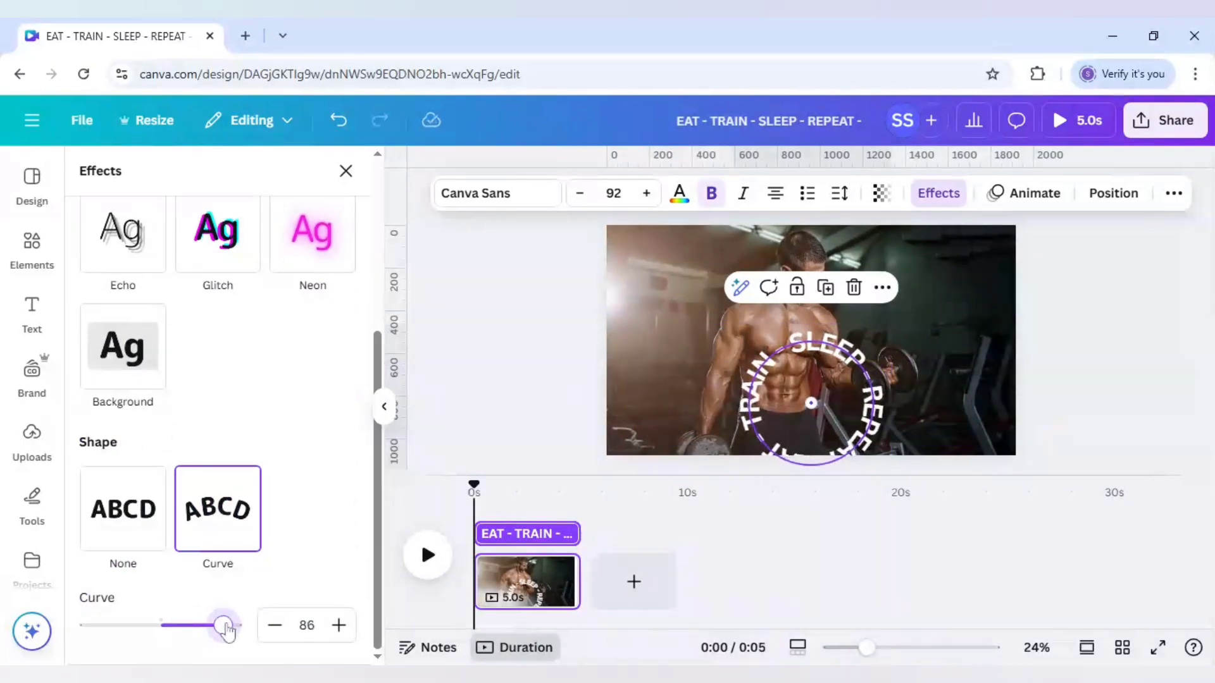
Move the circular text up so it surrounds the man's torso
{"action": "left_click", "coordinate": [810, 407]}
{"action": "left_click_drag", "start_coordinate": [812, 414], "coordinate": [774, 338]}
{"action": "left_click", "coordinate": [648, 350]}
Set the circular text's curve value to 85 to even out the spacing where its ends meet
{"action": "left_click", "coordinate": [801, 384]}
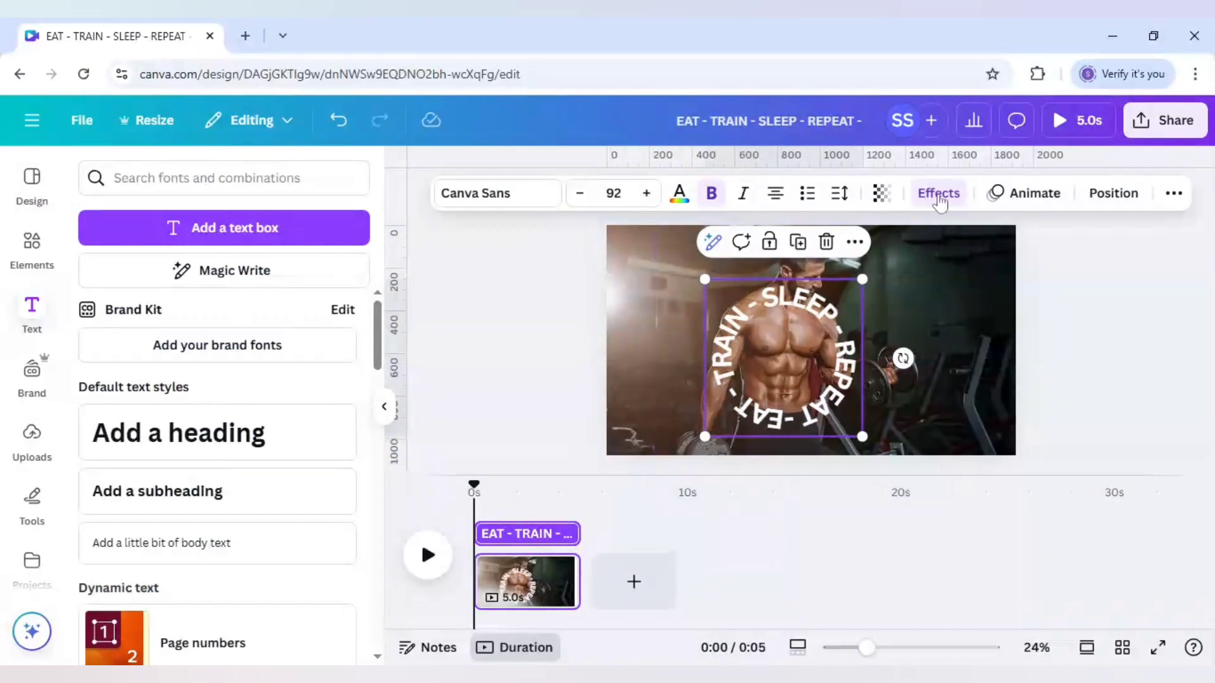
{"action": "scroll", "coordinate": [329, 551], "scroll_direction": "down", "scroll_amount": 5}
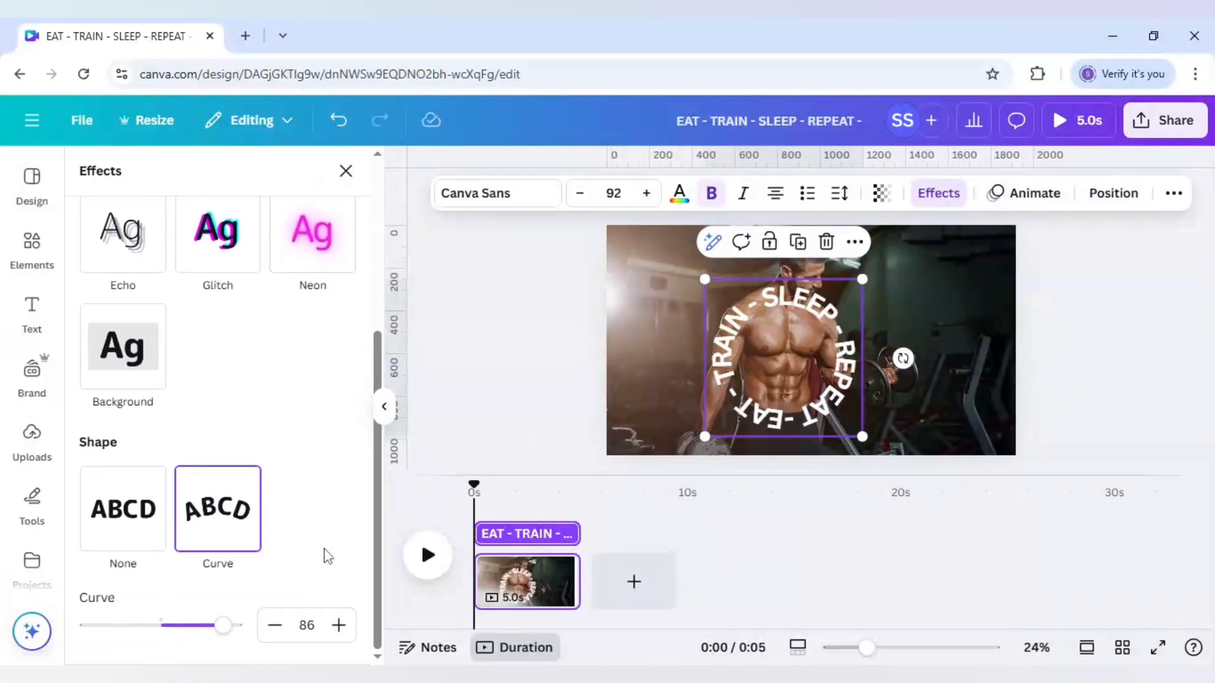
{"action": "left_click", "coordinate": [273, 629]}
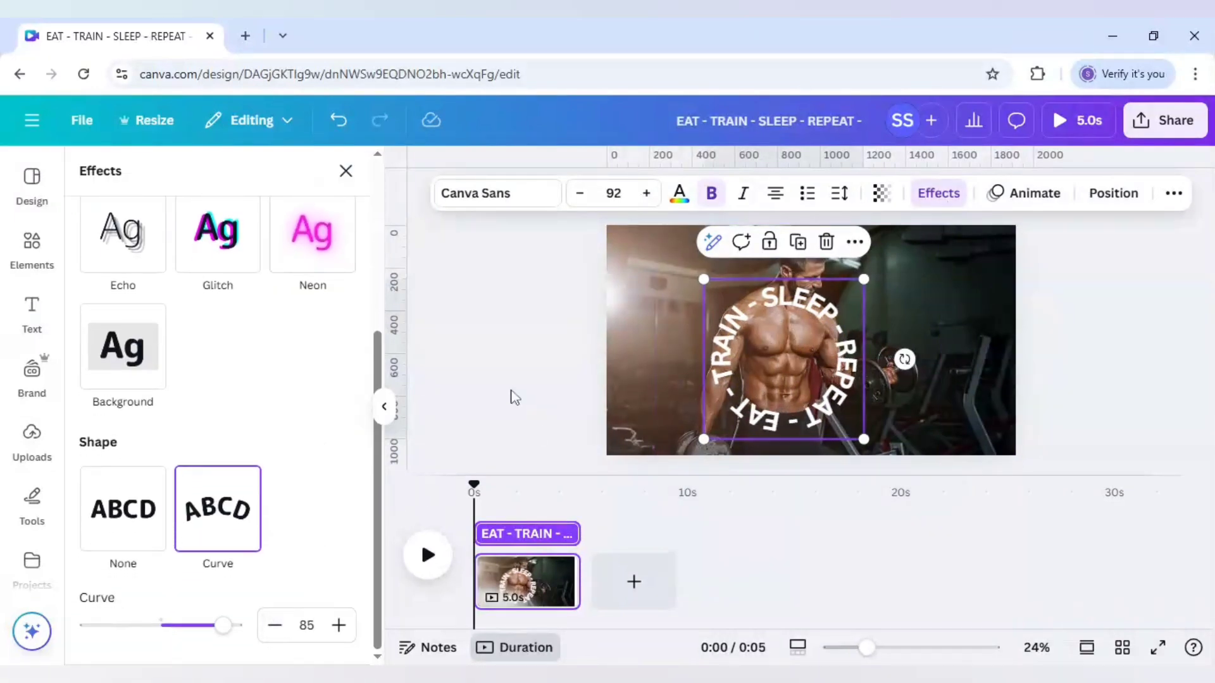
{"action": "left_click", "coordinate": [512, 396]}
{"action": "left_click", "coordinate": [515, 397]}
Enlarge the circular text to font size 120 and reposition it around the man's upper body
{"action": "left_click", "coordinate": [777, 387]}
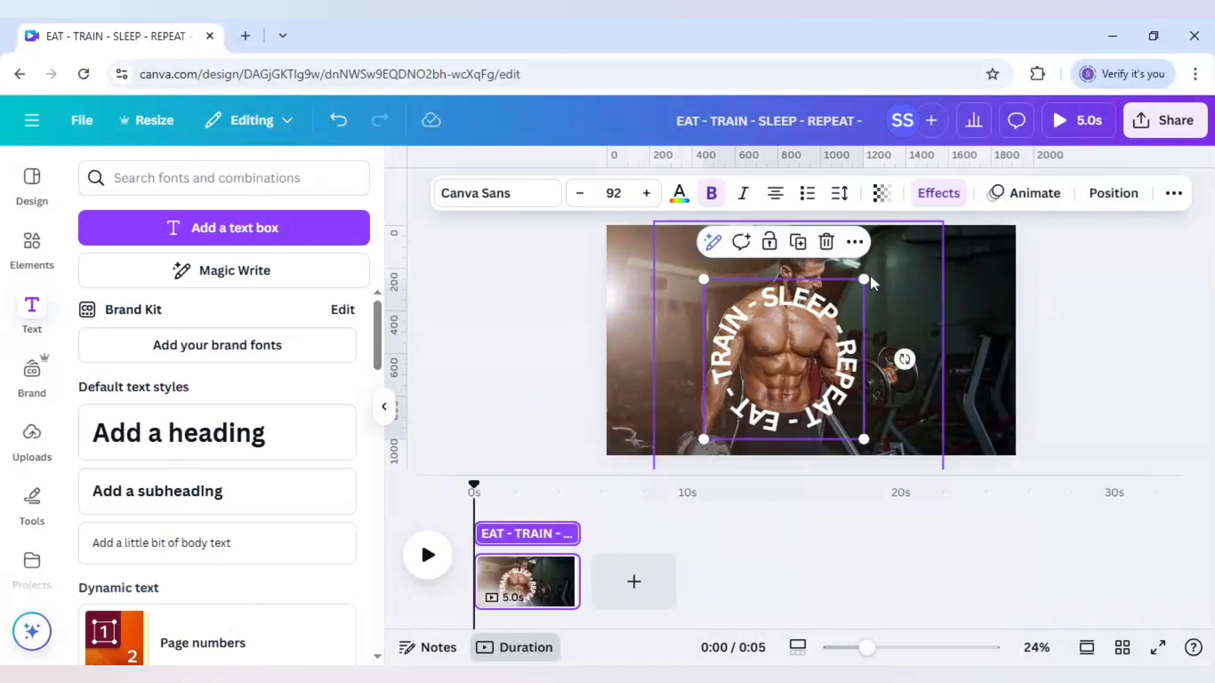
{"action": "left_click_drag", "start_coordinate": [867, 274], "coordinate": [912, 231]}
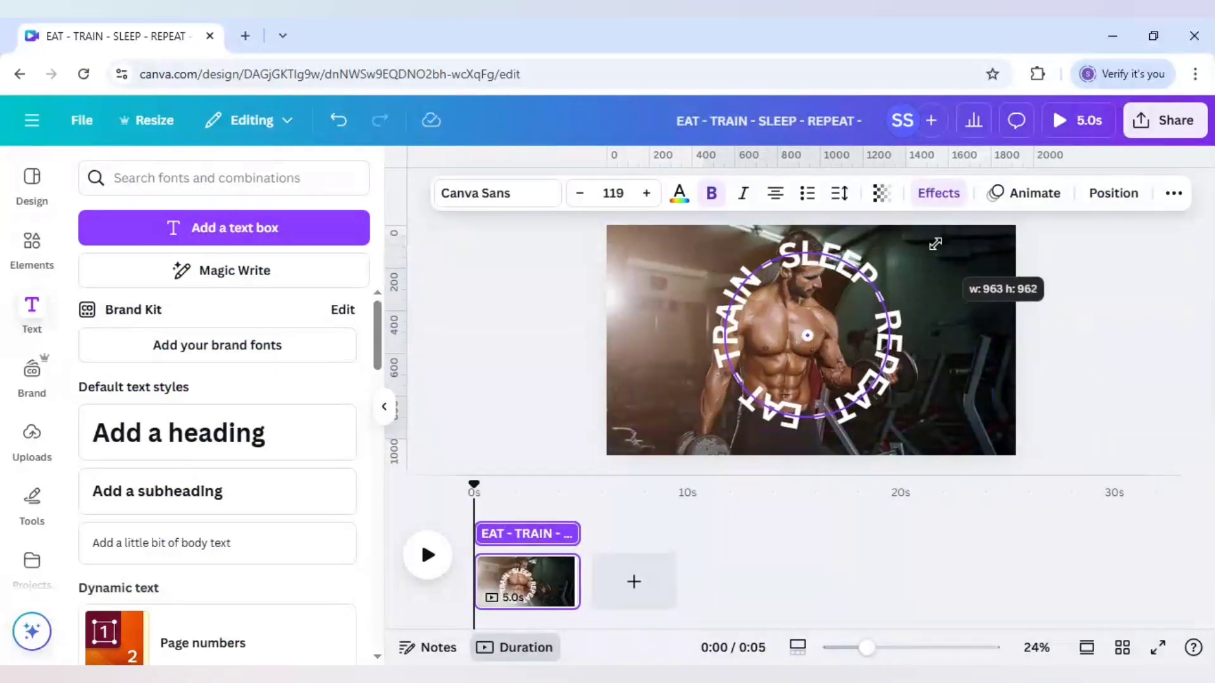
{"action": "left_click_drag", "start_coordinate": [825, 342], "coordinate": [792, 358]}
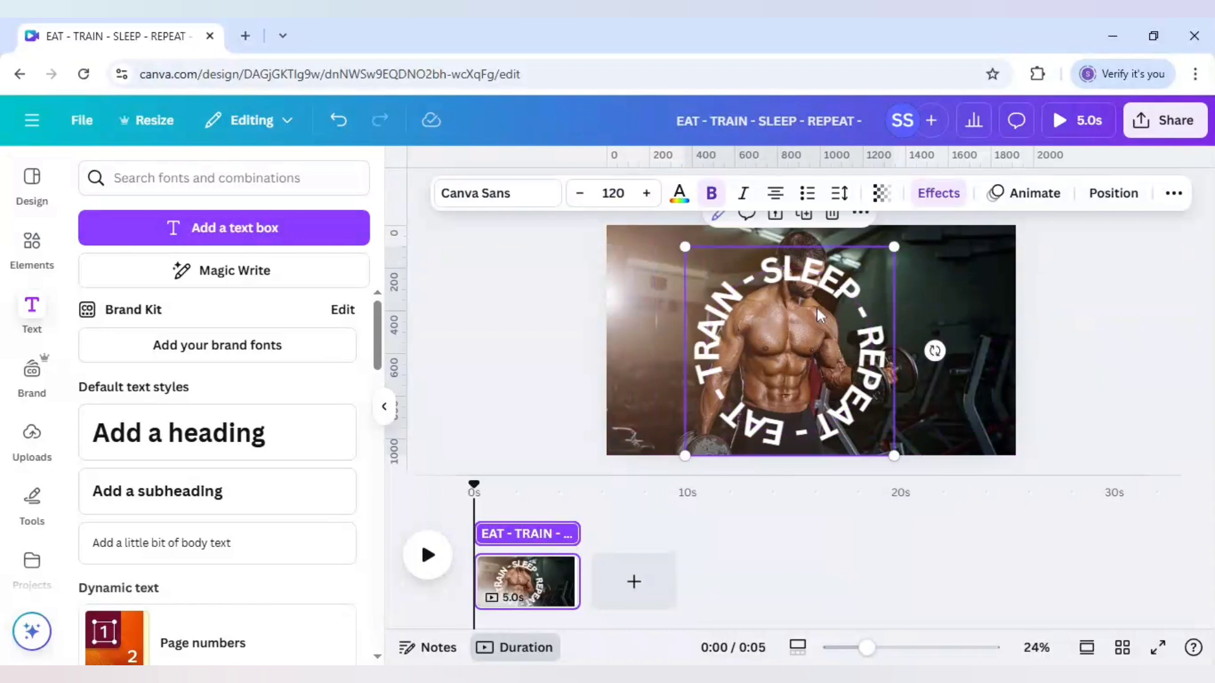
Bring the man's cutout forward so it sits in front of the circular text
{"action": "left_click", "coordinate": [909, 279]}
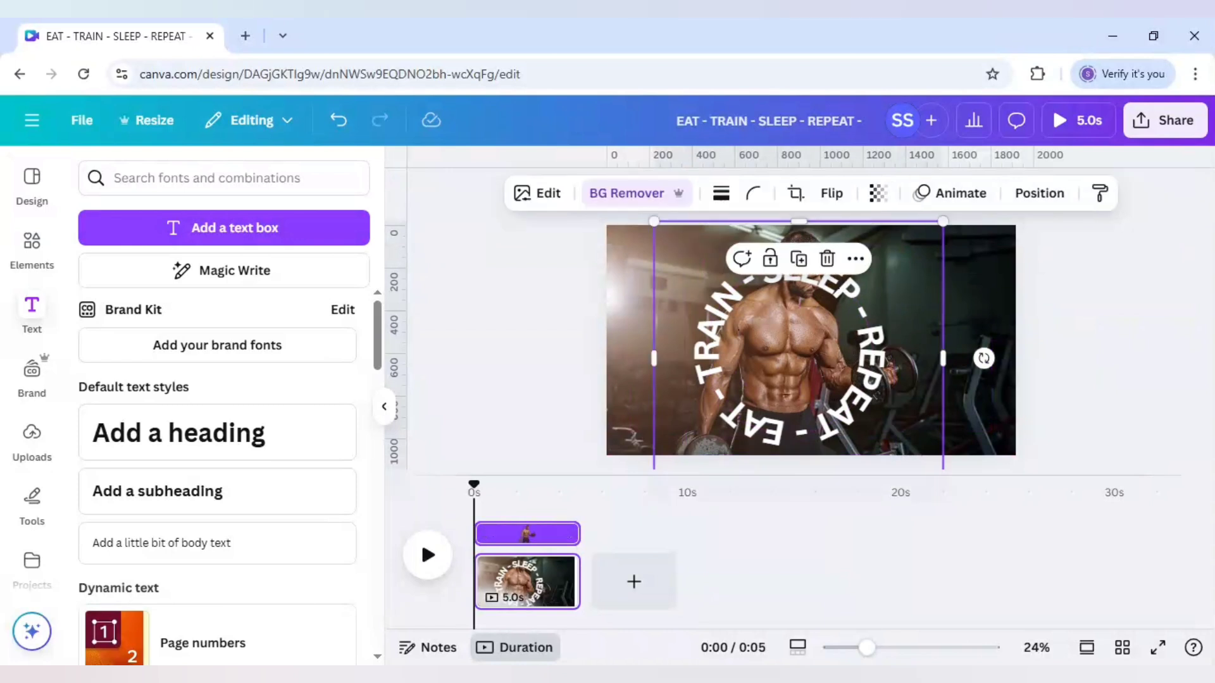
{"action": "right_click", "coordinate": [909, 279]}
{"action": "mouse_move", "coordinate": [977, 320]}
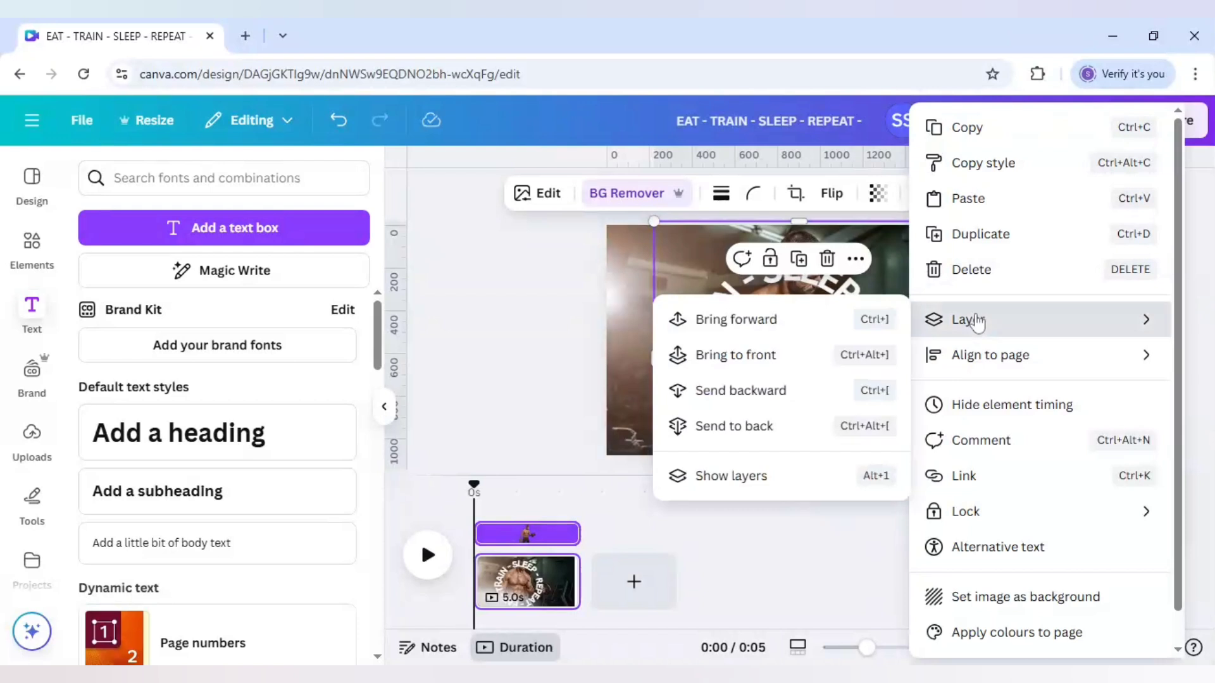
{"action": "left_click", "coordinate": [789, 319]}
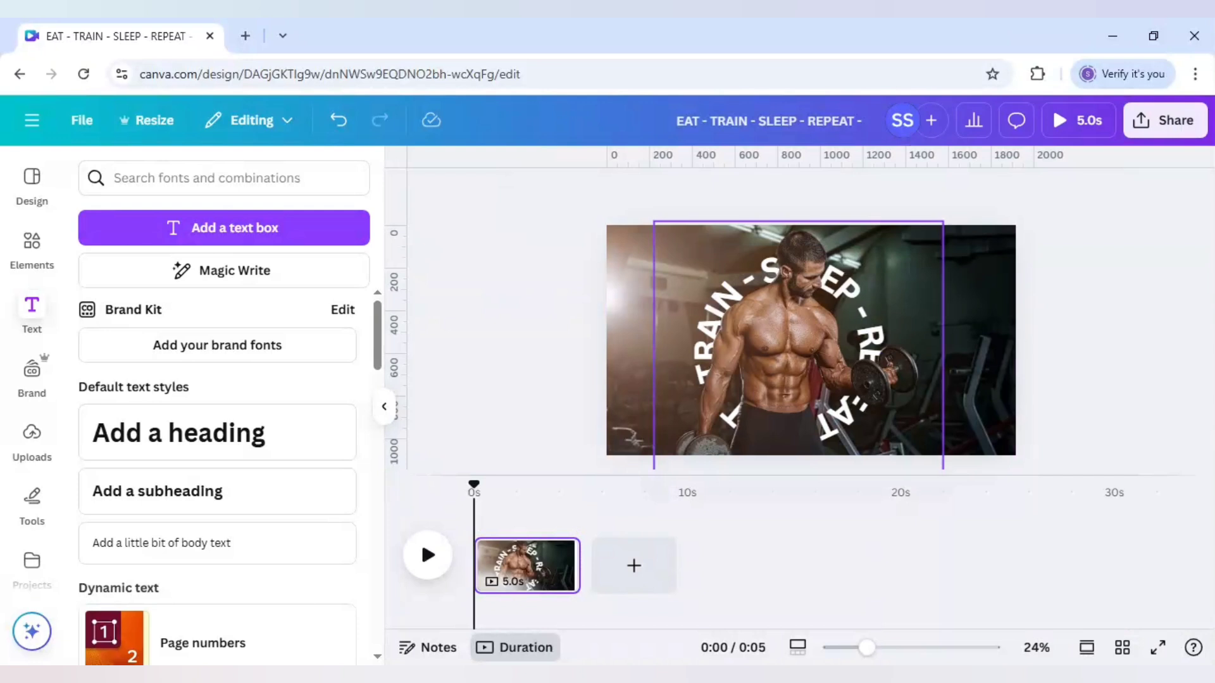
Crop the cutout's left side and bottom so the circular text passes in front of the man's arm and waist
{"action": "left_click", "coordinate": [714, 302]}
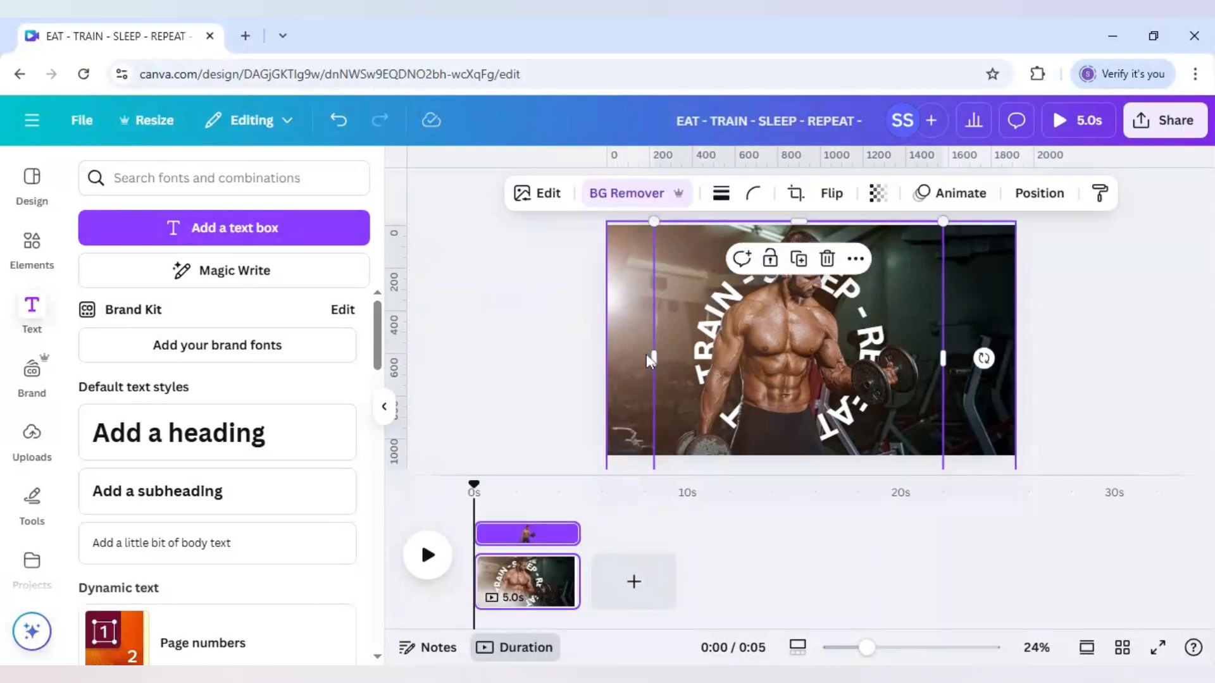
{"action": "left_click_drag", "start_coordinate": [655, 357], "coordinate": [739, 368]}
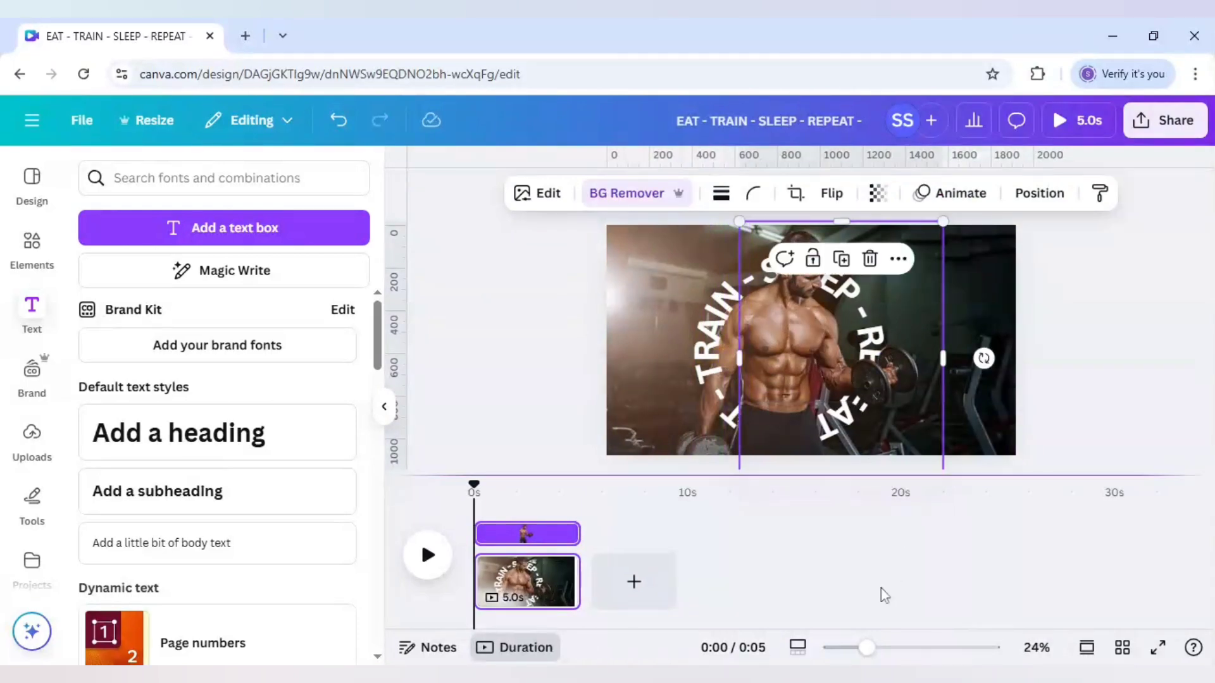
{"action": "left_click_drag", "start_coordinate": [867, 647], "coordinate": [852, 648]}
{"action": "left_click_drag", "start_coordinate": [832, 448], "coordinate": [841, 388]}
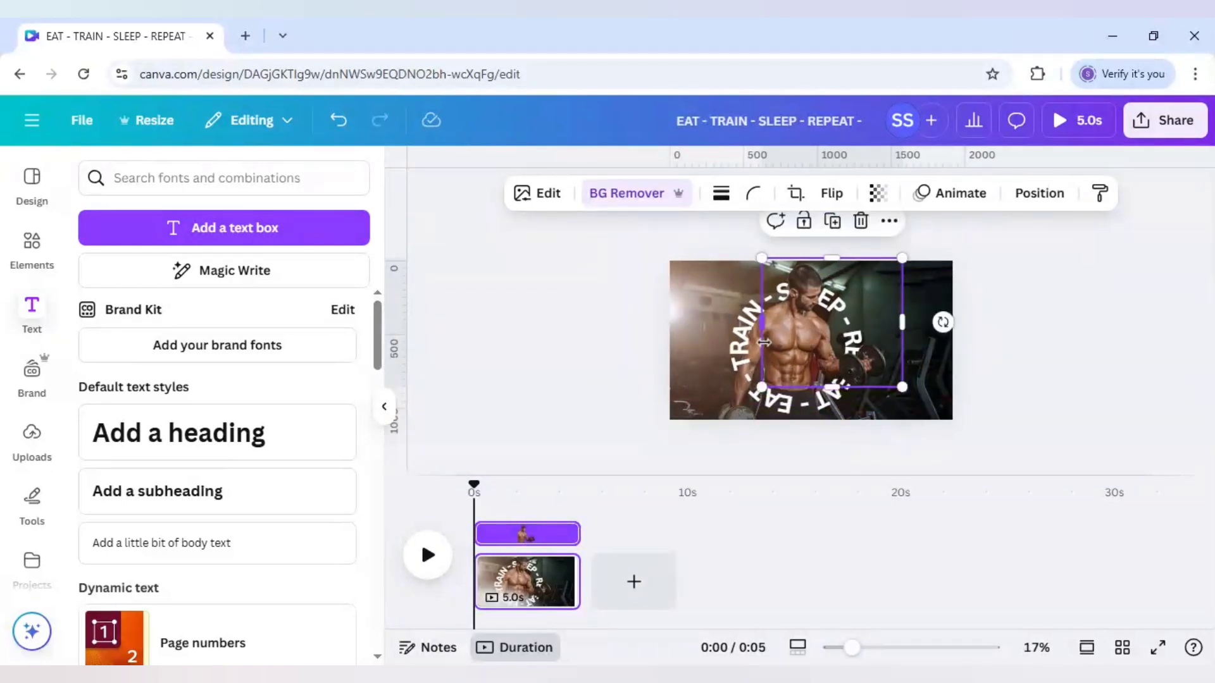
Crop the man's cutout further in on its left side, extend its bottom edge slightly, and preview the video
{"action": "left_click_drag", "start_coordinate": [767, 325], "coordinate": [778, 324]}
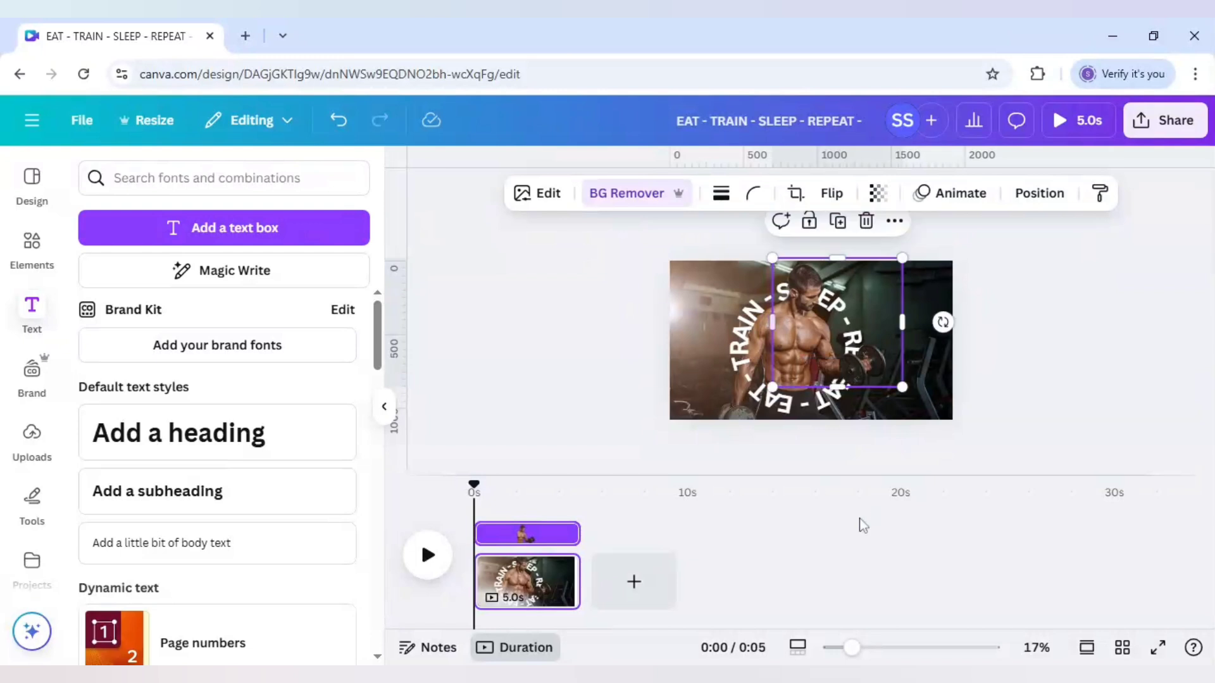
{"action": "left_click_drag", "start_coordinate": [852, 647], "coordinate": [872, 648]}
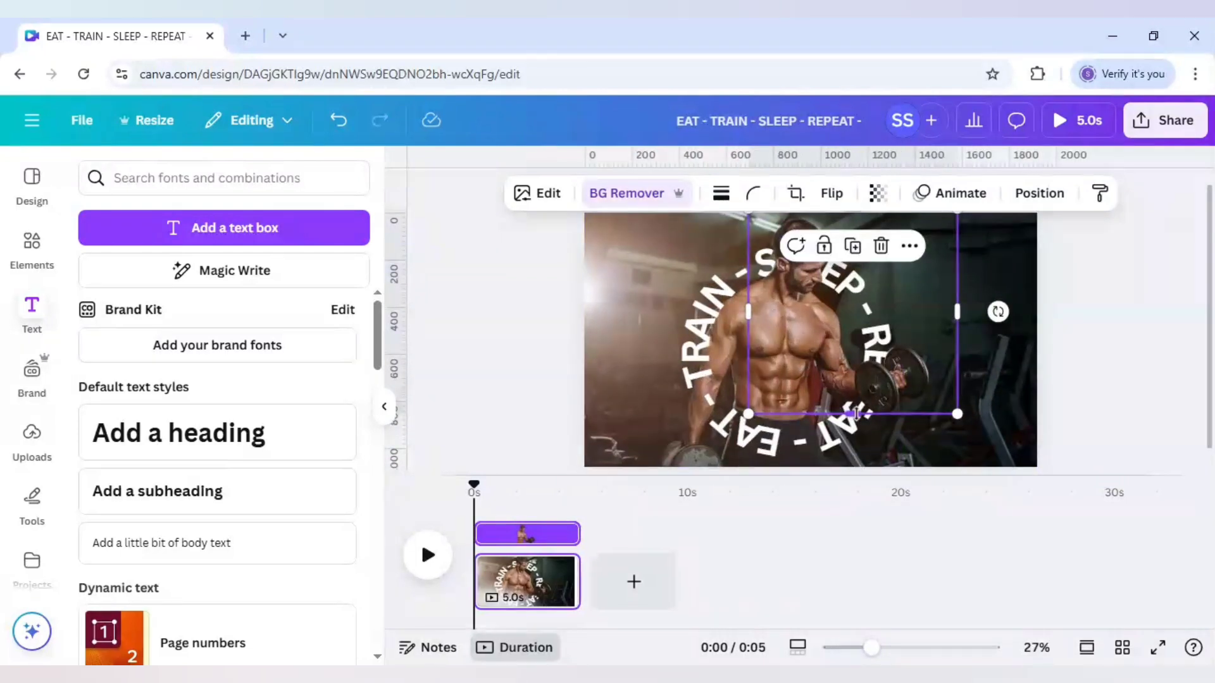
{"action": "left_click_drag", "start_coordinate": [856, 414], "coordinate": [859, 418]}
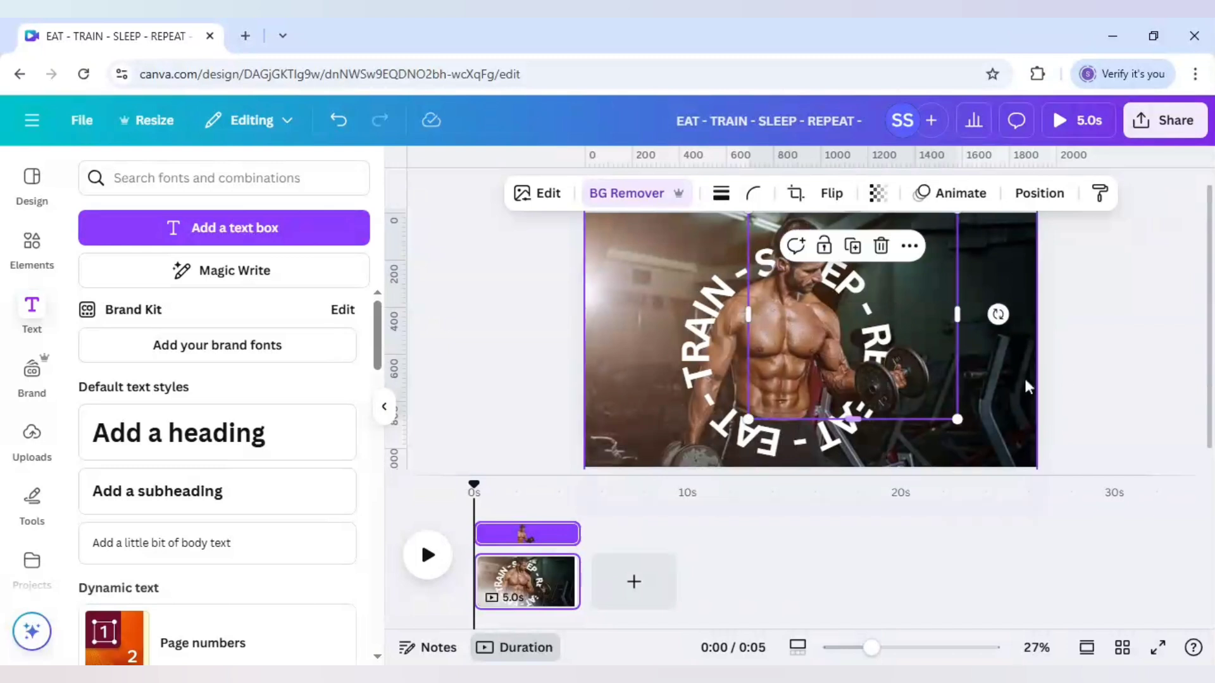
{"action": "left_click", "coordinate": [1076, 376]}
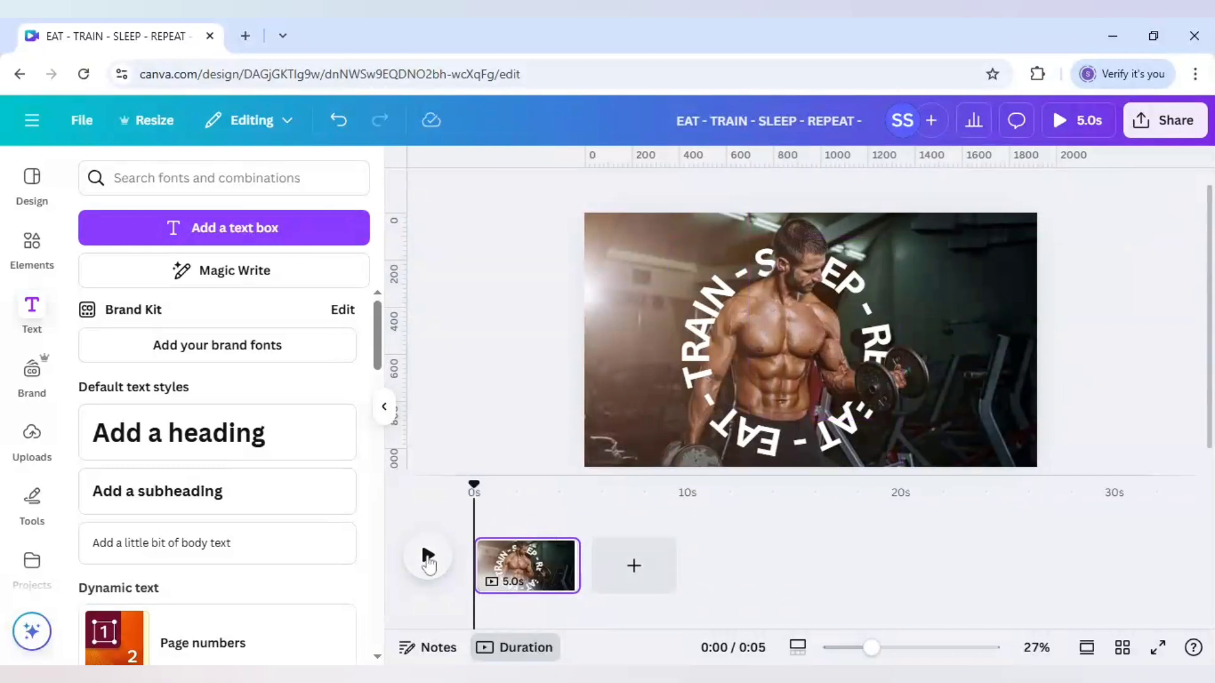
{"action": "left_click", "coordinate": [428, 557]}
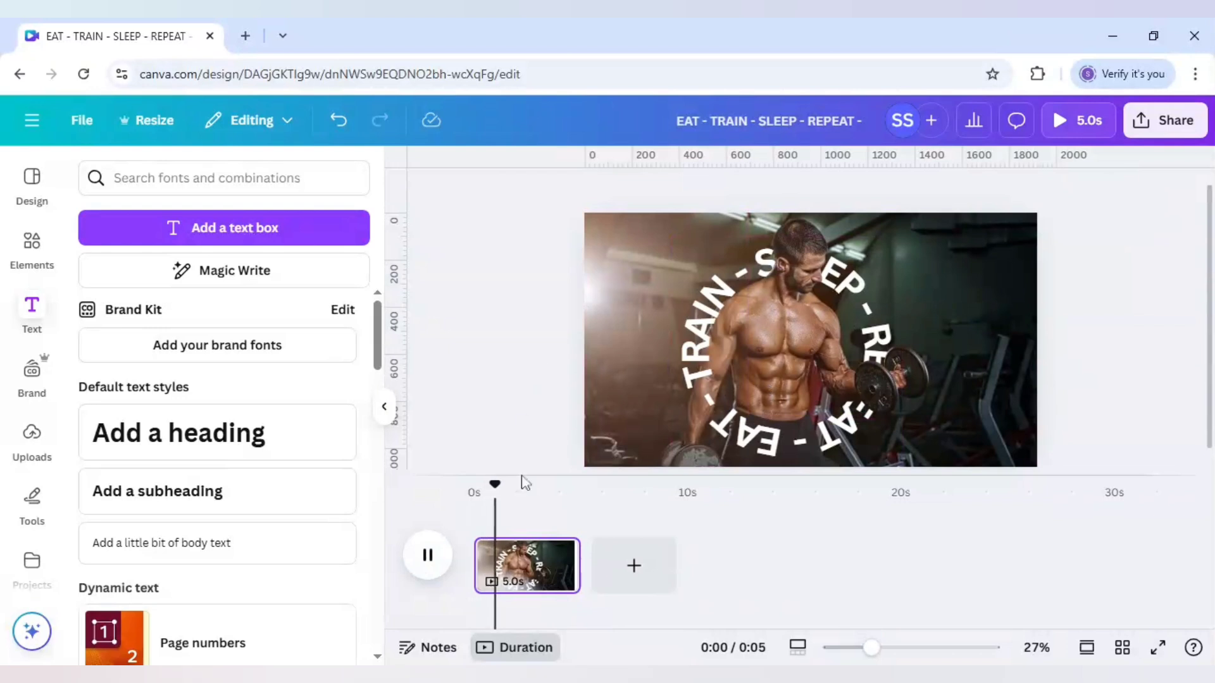
{"action": "left_click", "coordinate": [535, 581]}
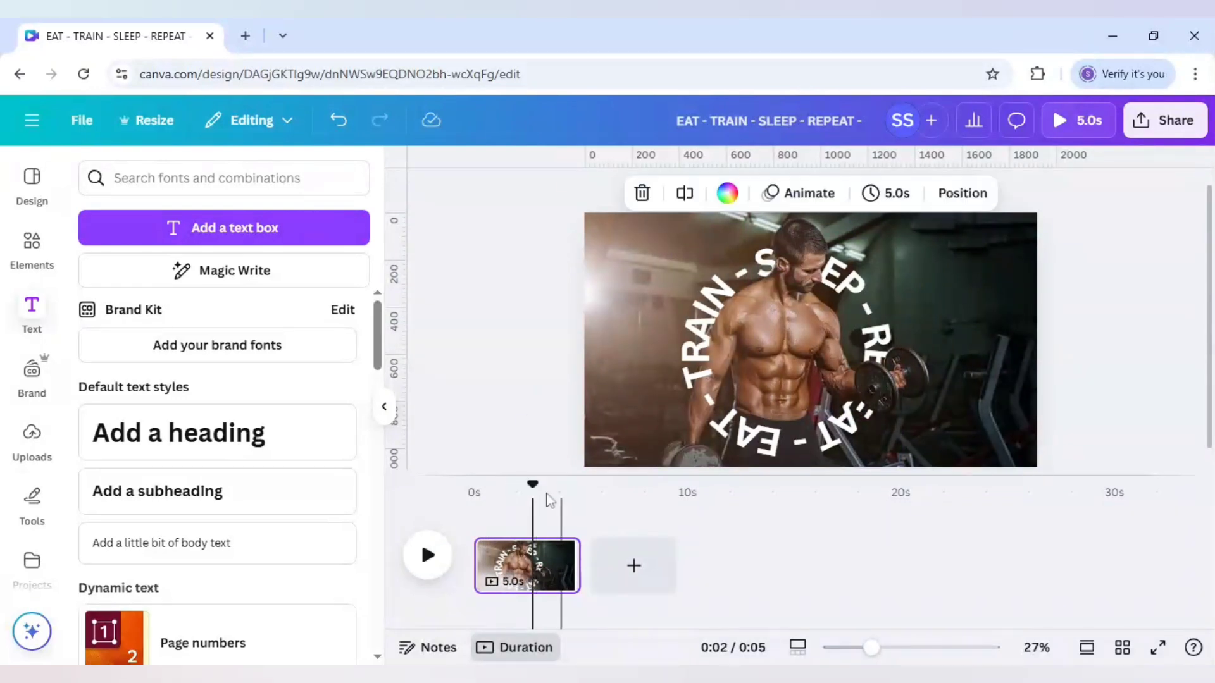
Apply the Rotate add-on animation to the circular text, turning clockwise
{"action": "left_click", "coordinate": [688, 344]}
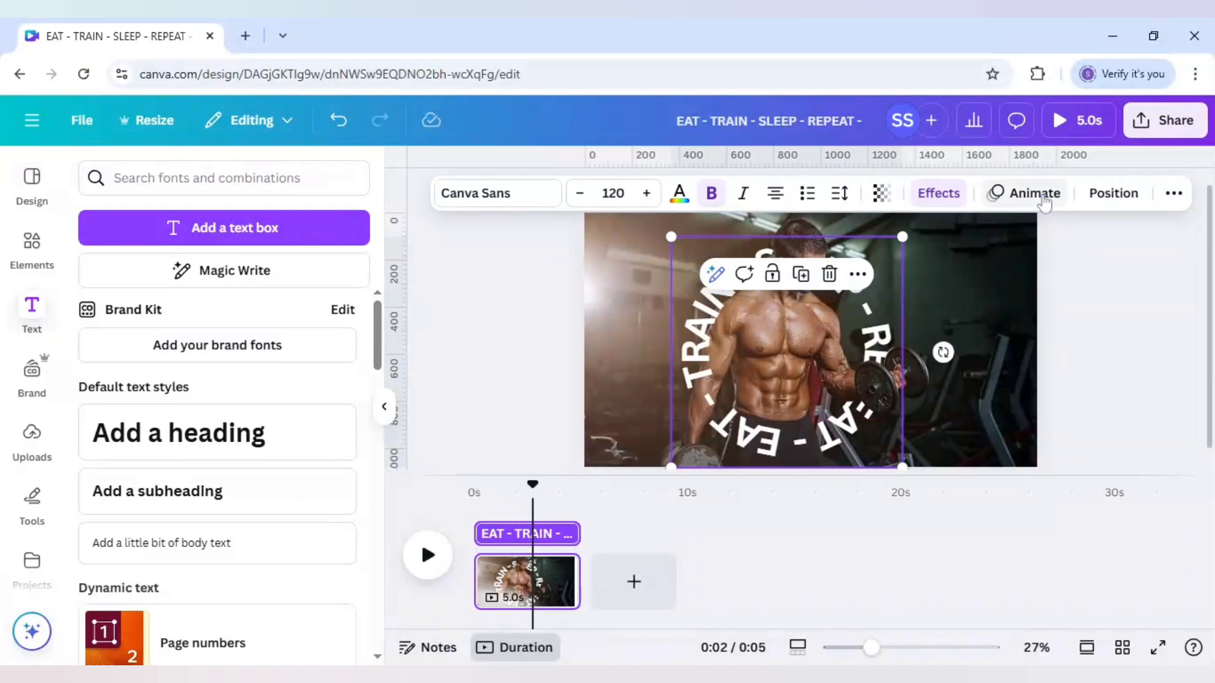
{"action": "left_click", "coordinate": [1025, 193]}
{"action": "scroll", "coordinate": [263, 420], "scroll_direction": "down", "scroll_amount": 15}
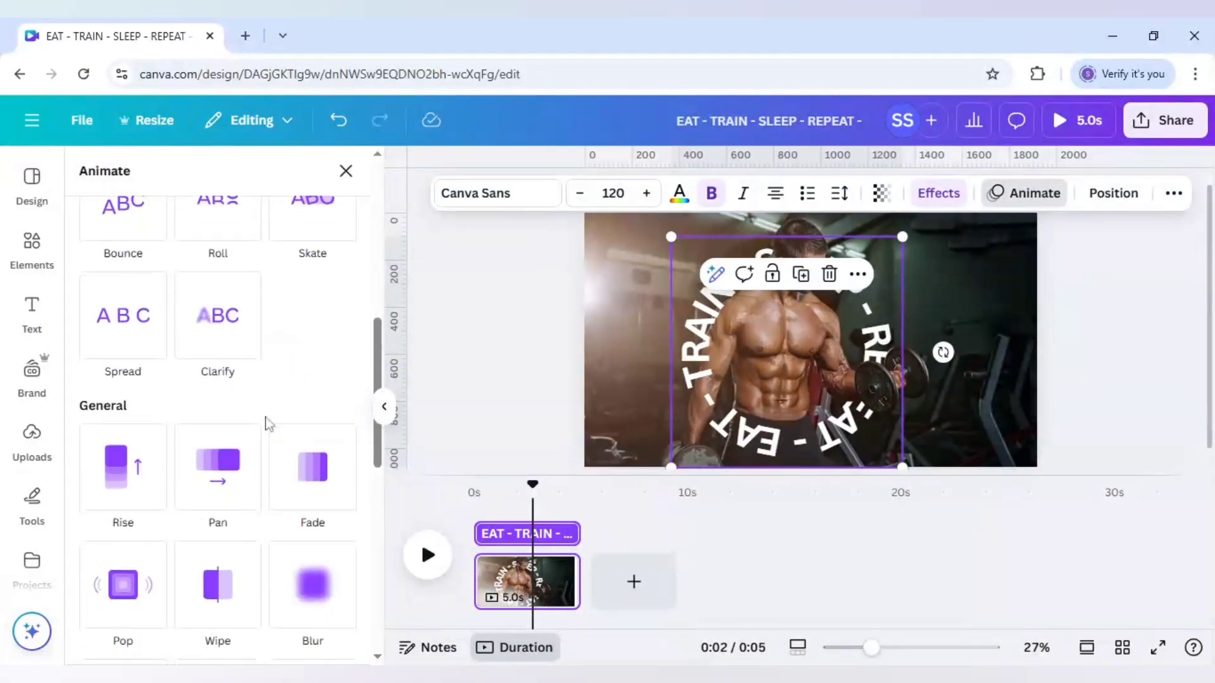
{"action": "left_click", "coordinate": [114, 504]}
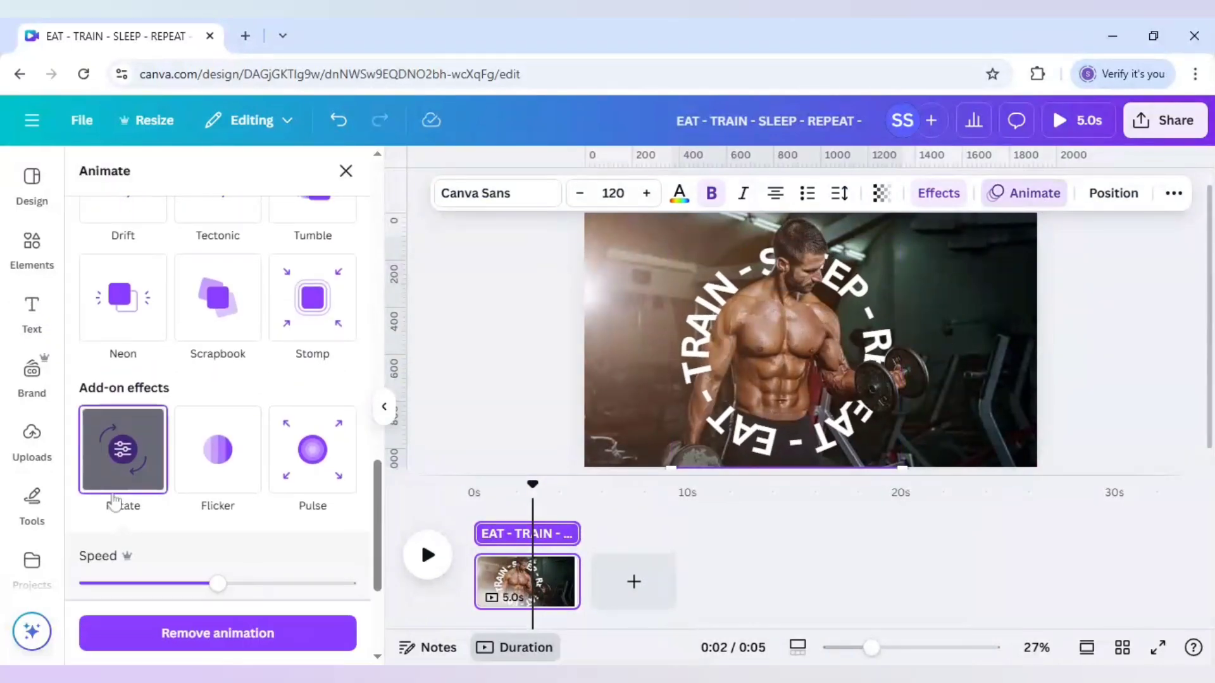
{"action": "scroll", "coordinate": [187, 552], "scroll_direction": "down", "scroll_amount": 1}
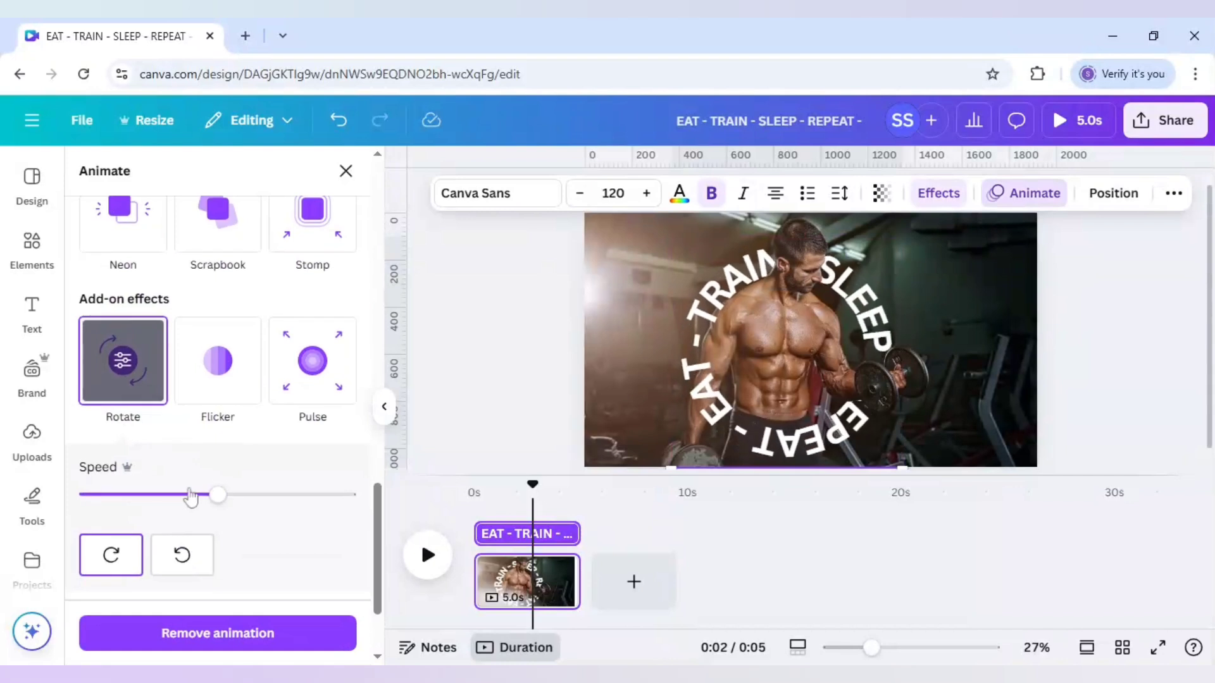
{"action": "left_click", "coordinate": [109, 555]}
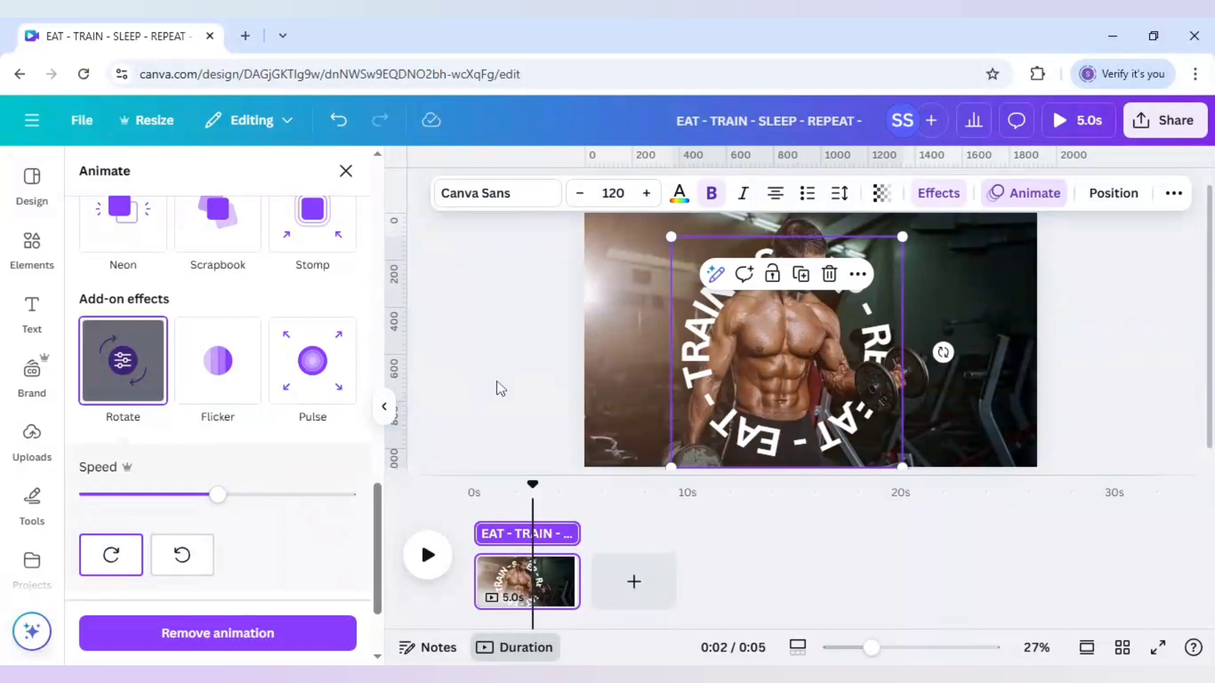
Play the video from the start to check the circular text's rotation, and return to about the two-second mark
{"action": "left_click_drag", "start_coordinate": [532, 489], "coordinate": [474, 487]}
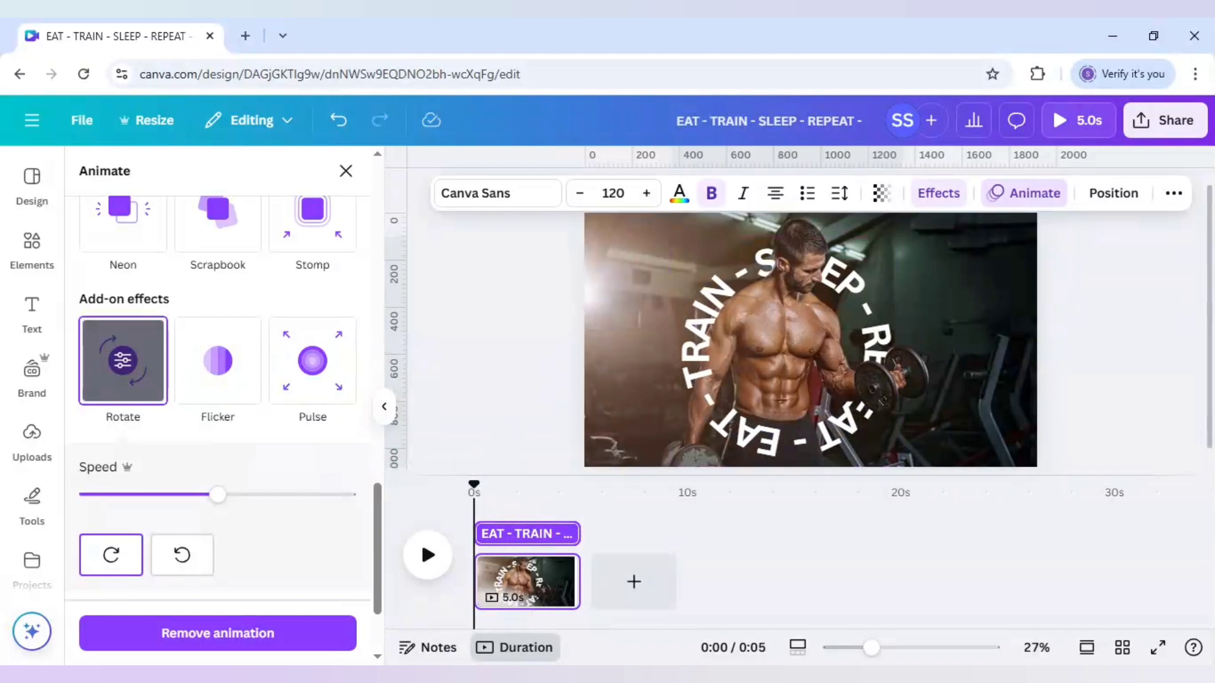
{"action": "left_click", "coordinate": [428, 556]}
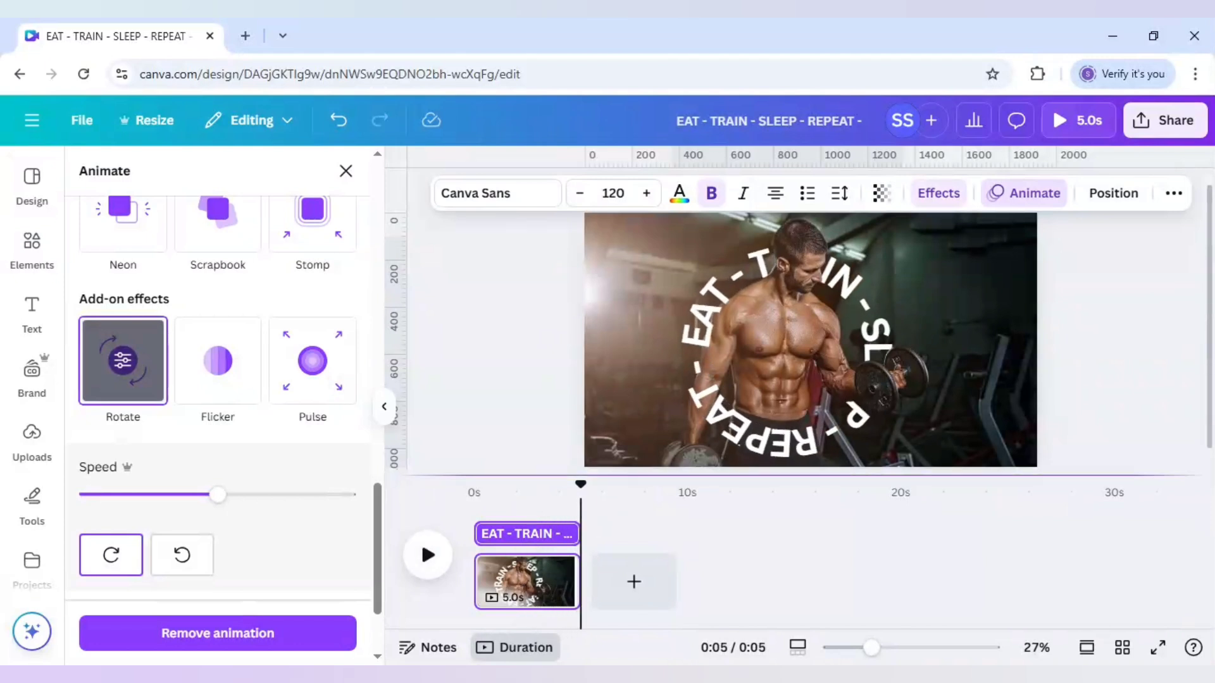
{"action": "left_click_drag", "start_coordinate": [581, 488], "coordinate": [529, 497]}
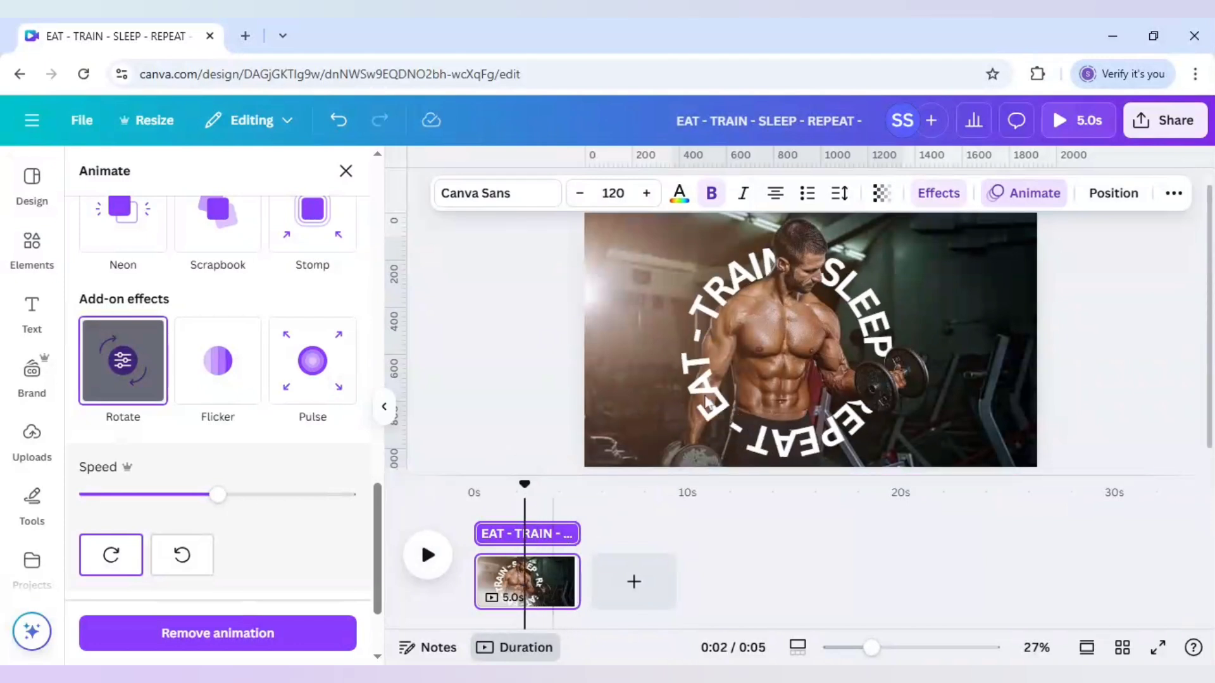
Try the Neon text effect on the circular text with an intensity of 20
{"action": "left_click", "coordinate": [709, 397]}
{"action": "left_click", "coordinate": [947, 193]}
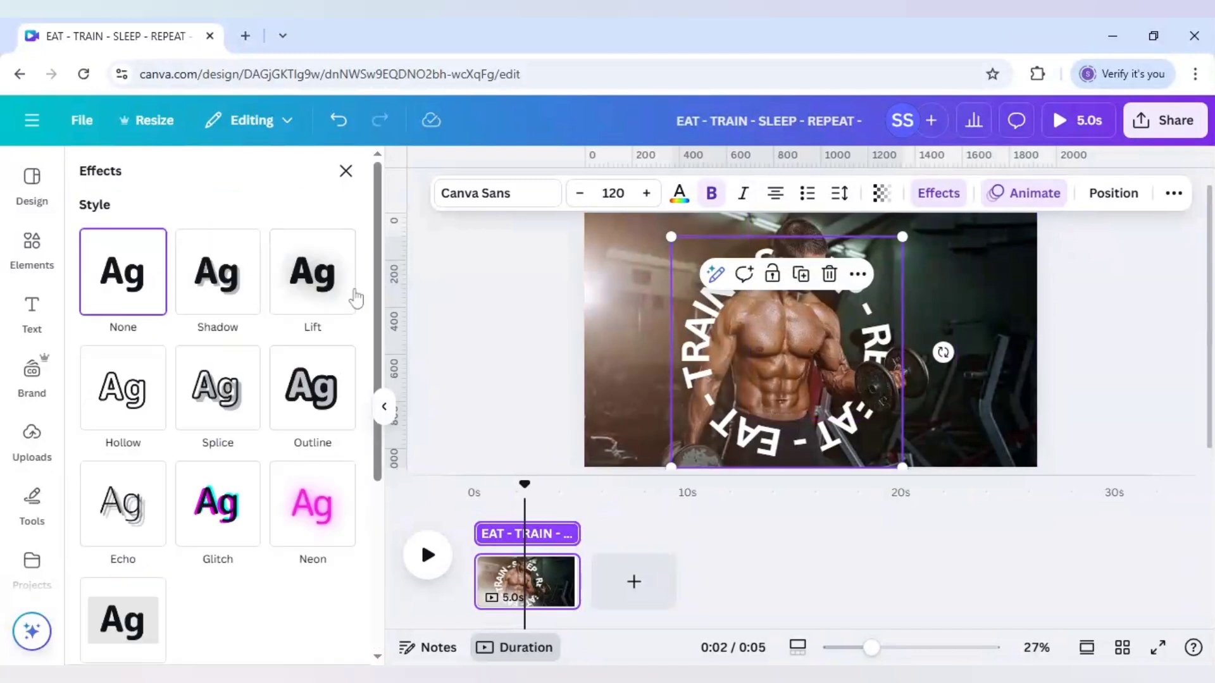
{"action": "left_click", "coordinate": [325, 500]}
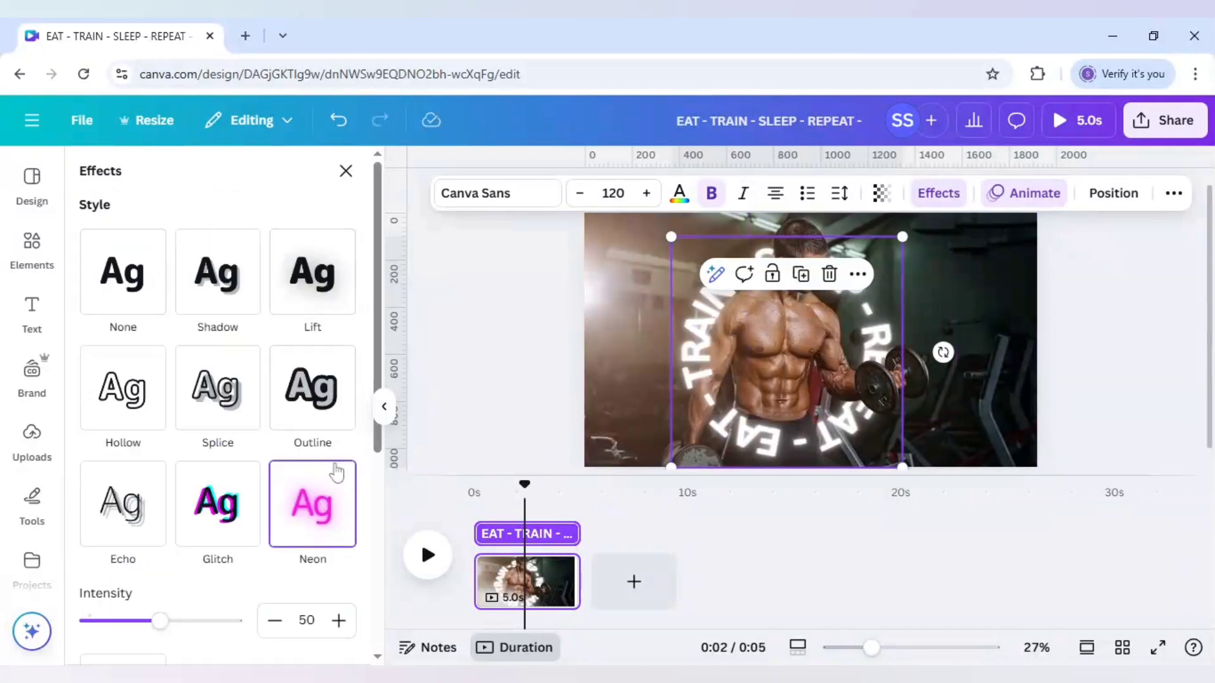
{"action": "left_click_drag", "start_coordinate": [160, 621], "coordinate": [116, 622]}
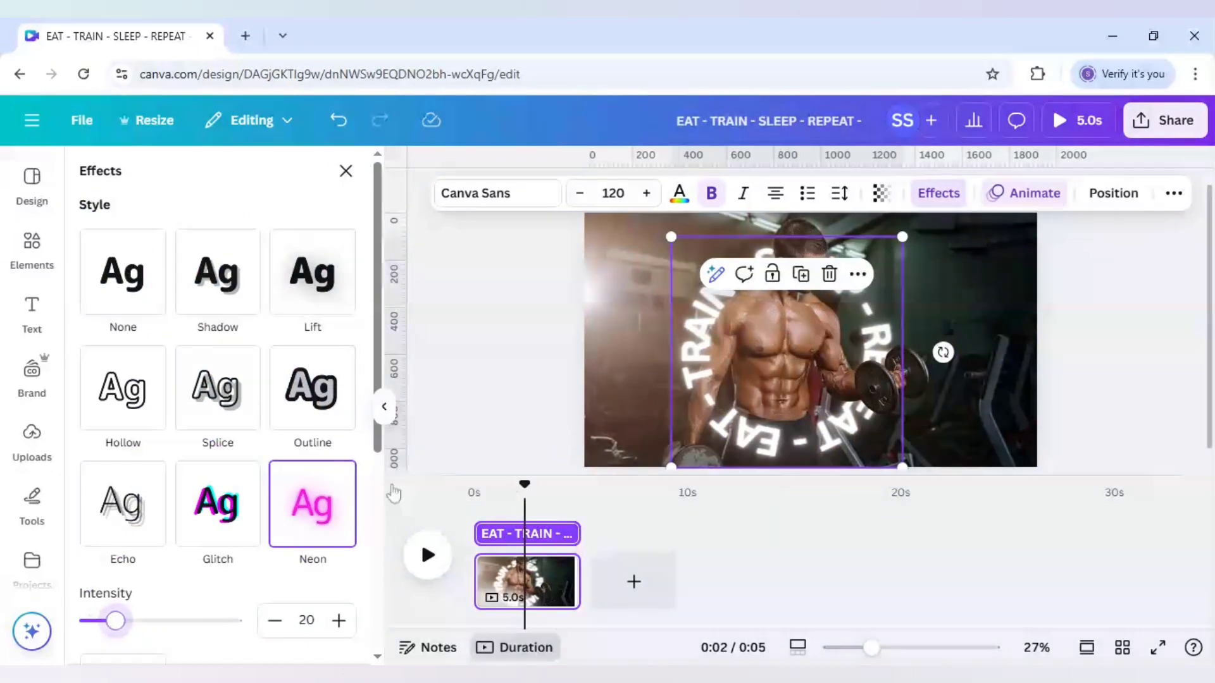
{"action": "left_click", "coordinate": [495, 399]}
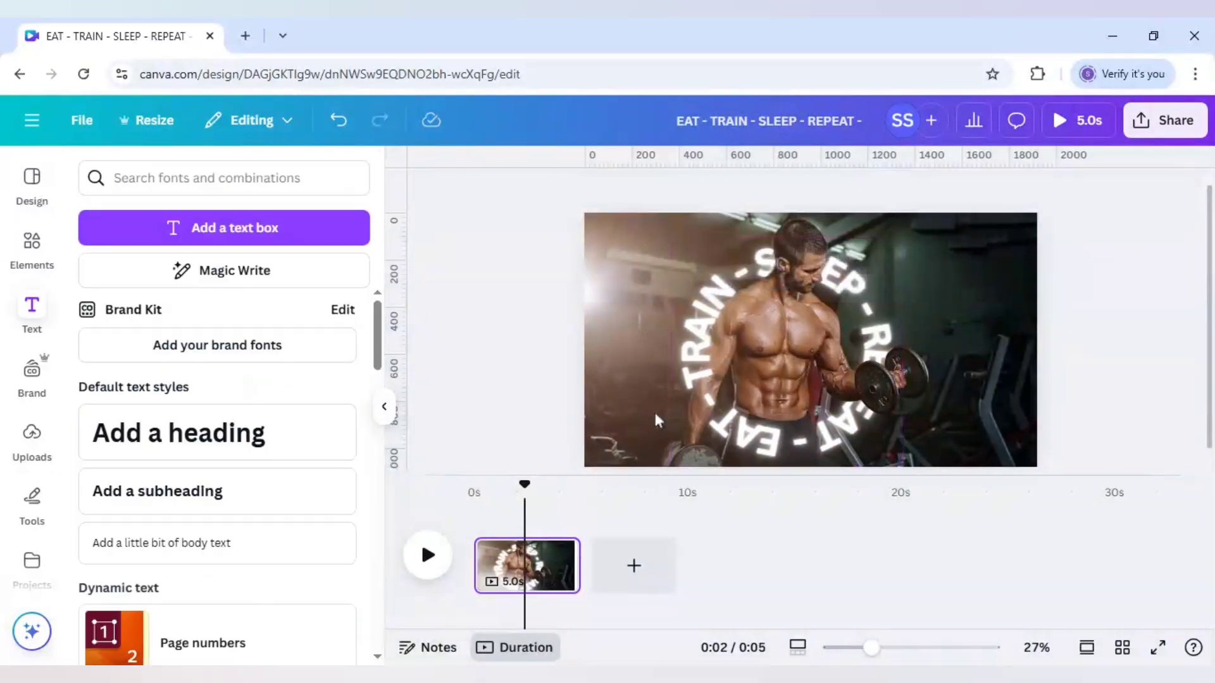
Try the Outline effect on the circular text, and reset its effect style to None
{"action": "left_click", "coordinate": [710, 370]}
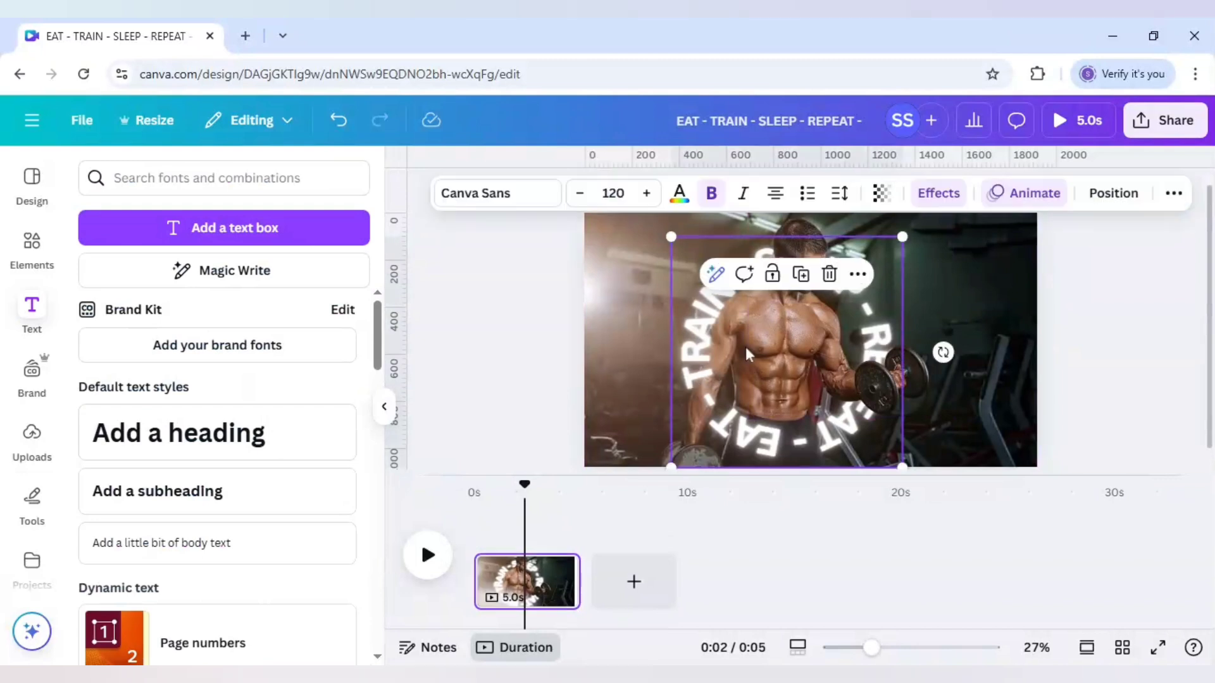
{"action": "left_click", "coordinate": [313, 410]}
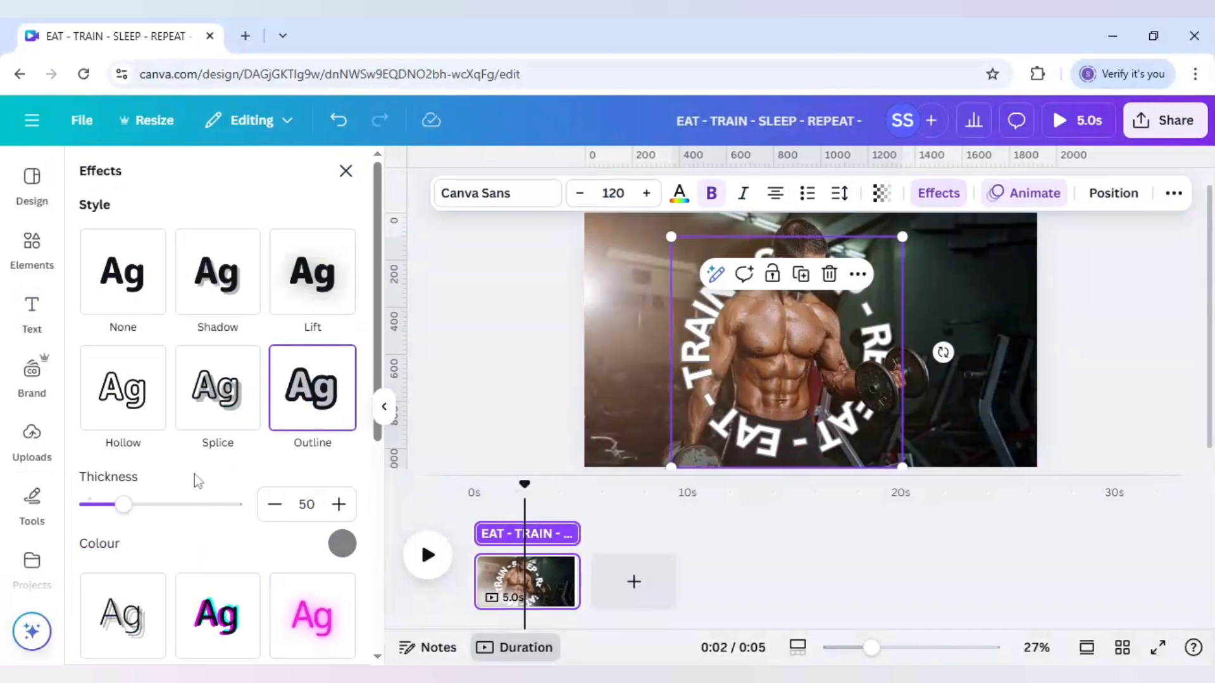
{"action": "left_click", "coordinate": [146, 304]}
{"action": "left_click", "coordinate": [500, 375]}
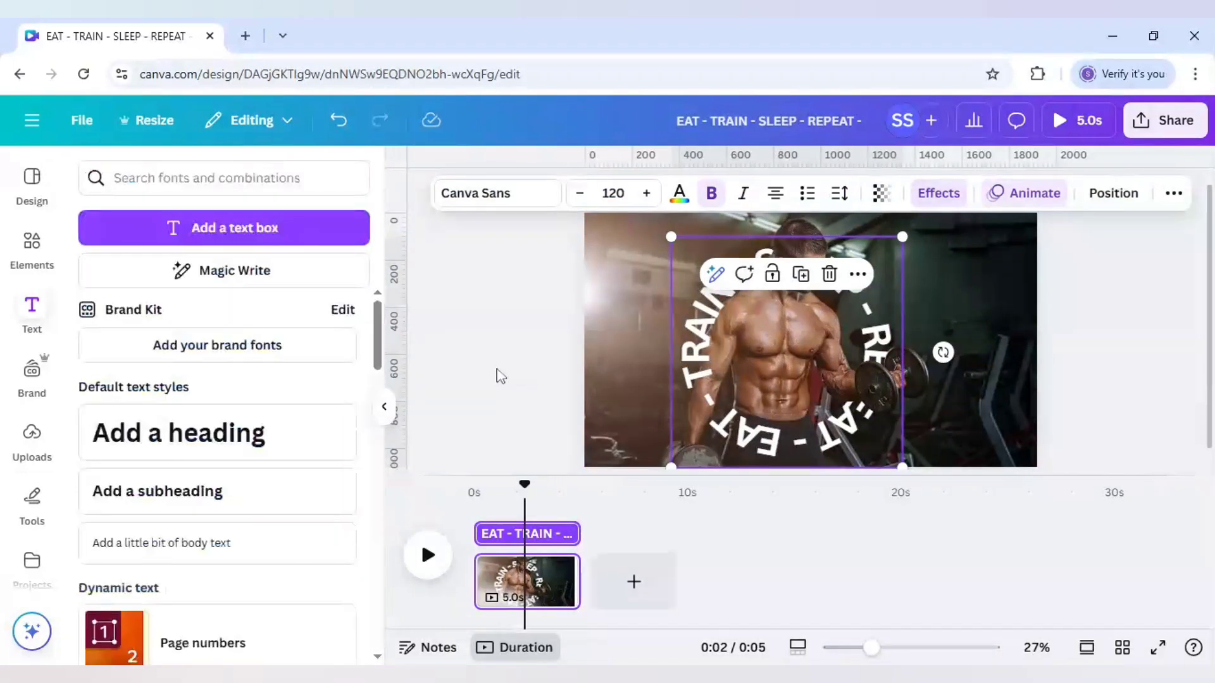